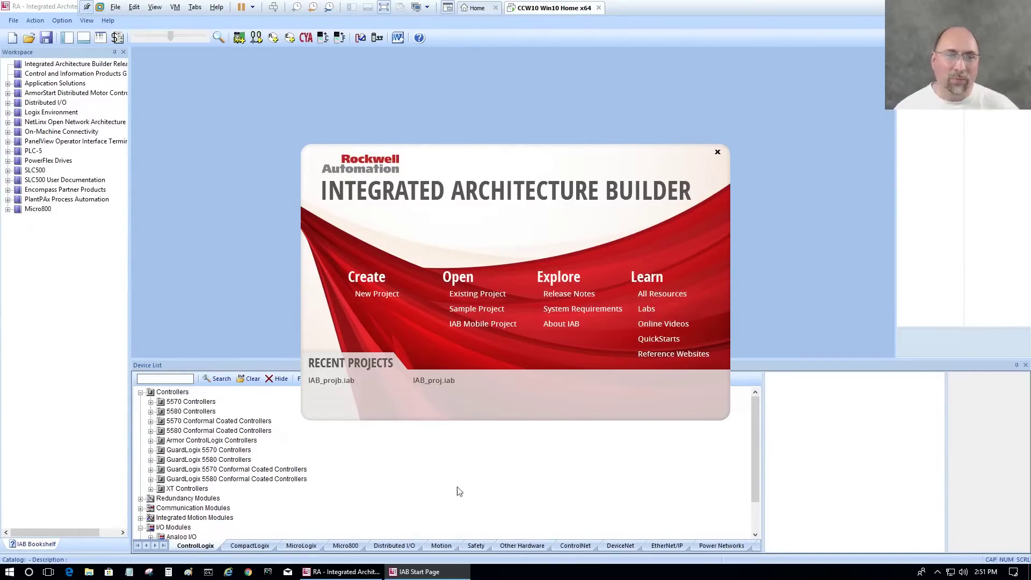
Step: Create a new workspace named IAB_projc using the EtherNet/IP Capacity Subsystem type
left_click(373, 293)
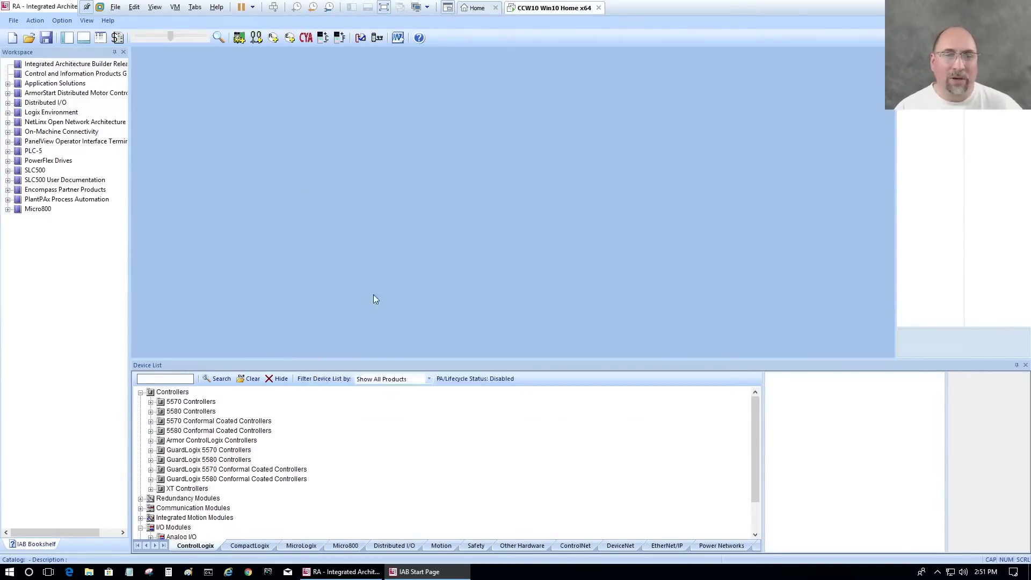
type("IAB_projc")
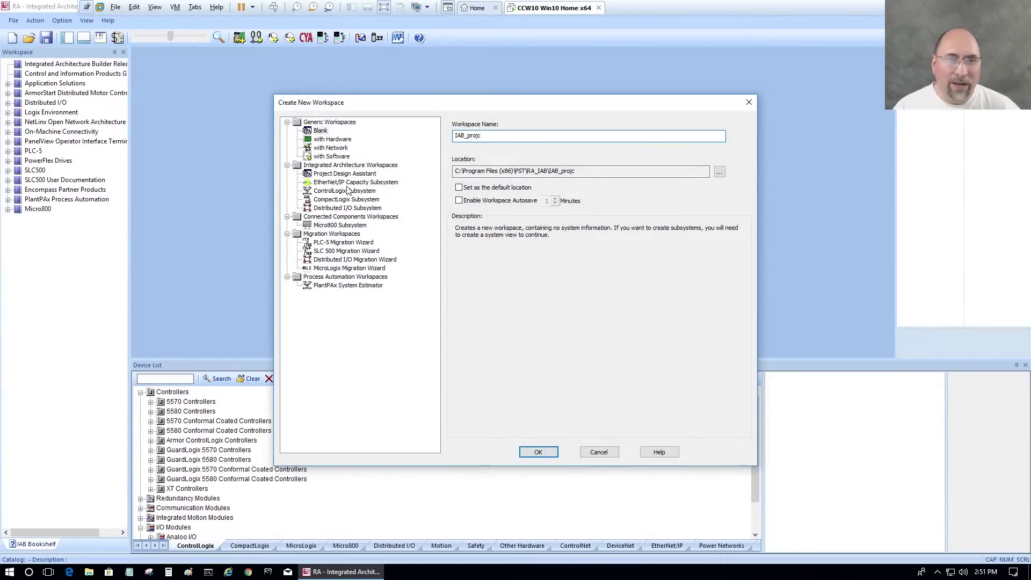
left_click(322, 185)
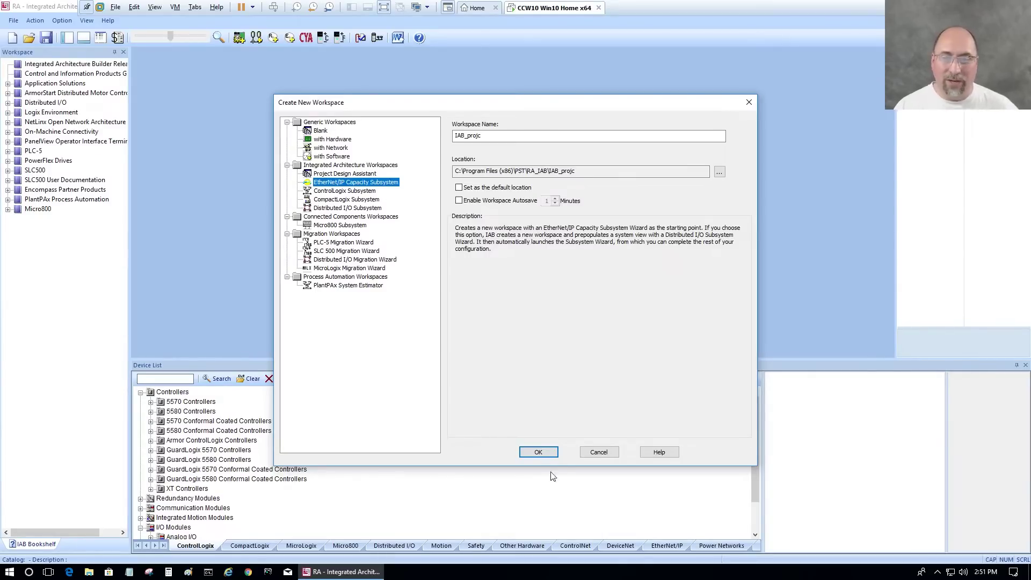
left_click(538, 453)
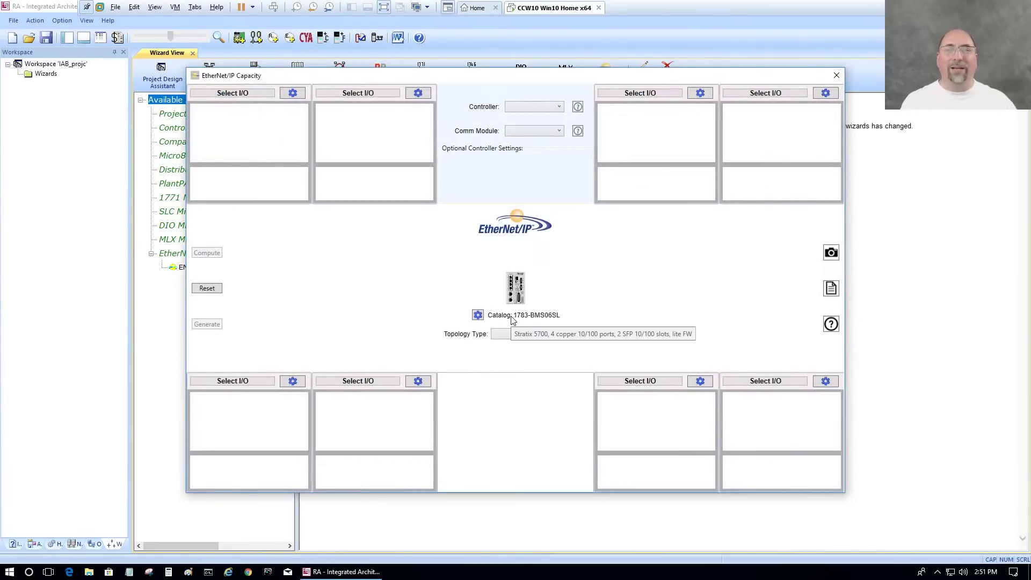
Step: Browse the controller list and pick the 1756-L71 controller
left_click(559, 107)
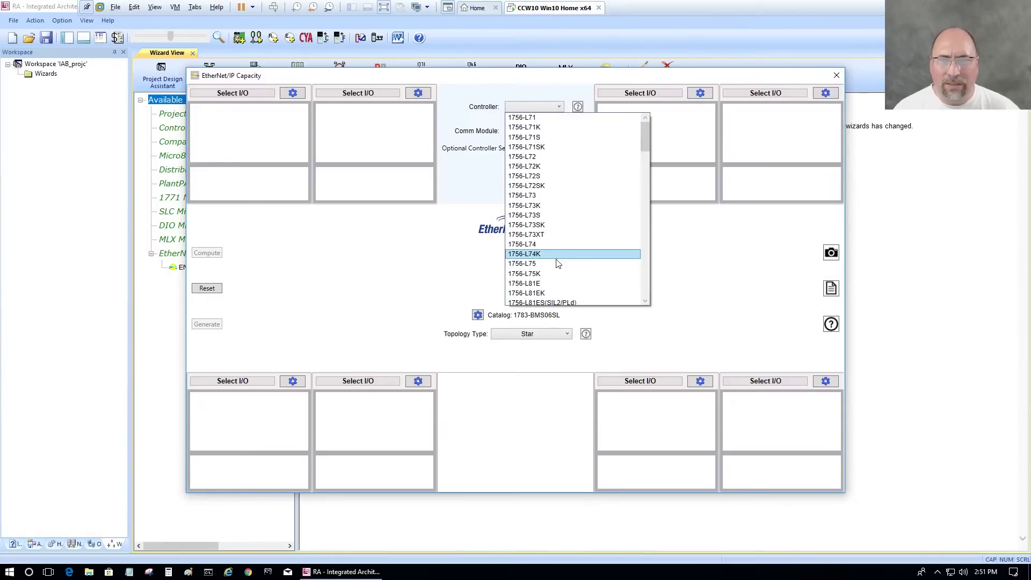
scroll(557, 258, "down", 3)
scroll(557, 263, "down", 7)
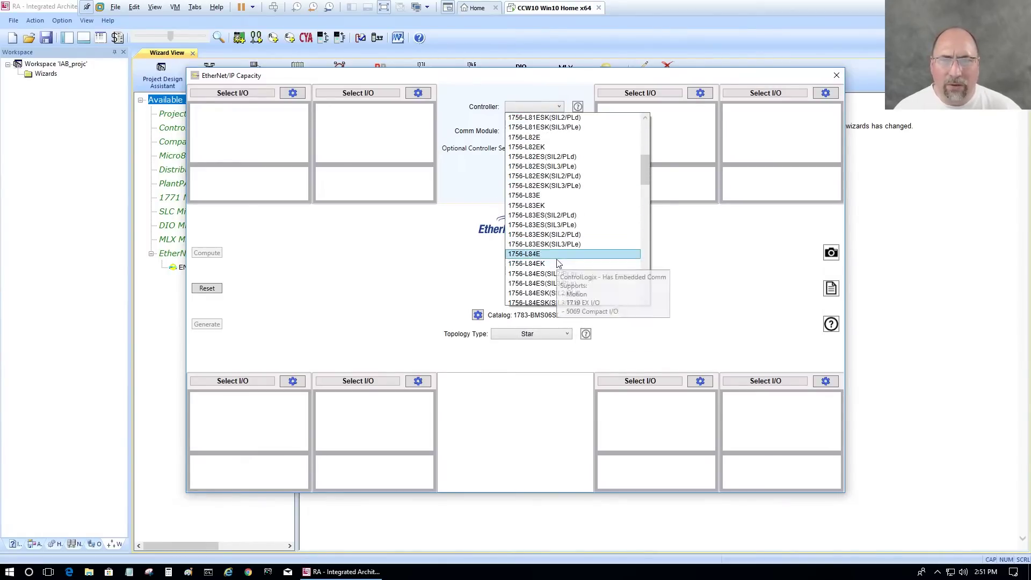
scroll(559, 260, "down", 6)
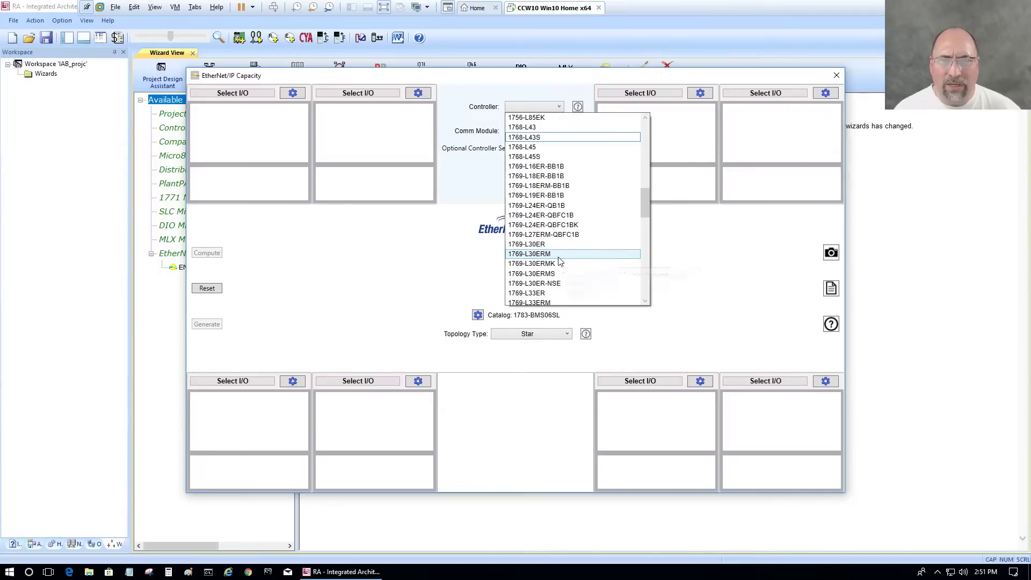
scroll(559, 260, "down", 7)
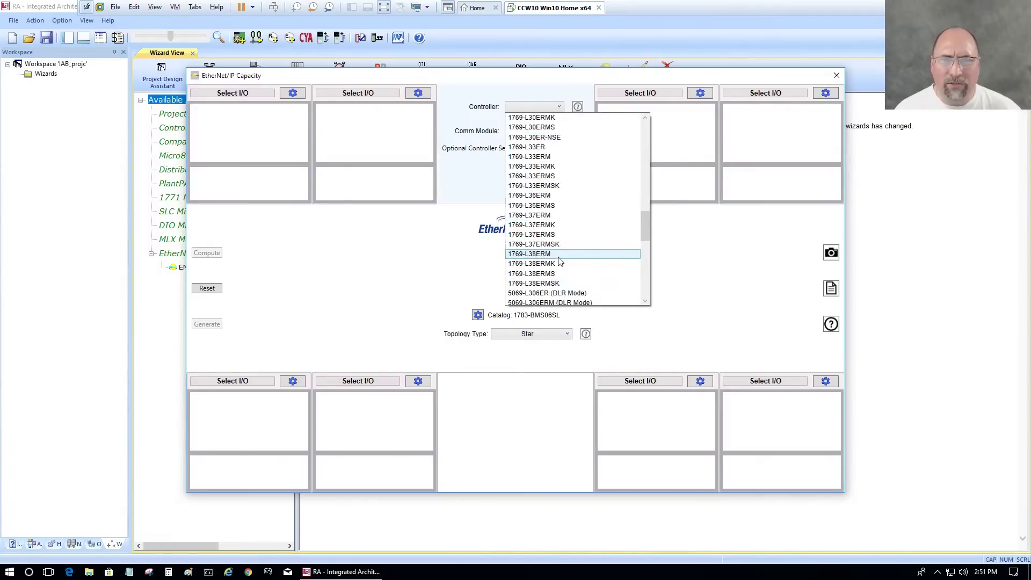
scroll(558, 260, "down", 4)
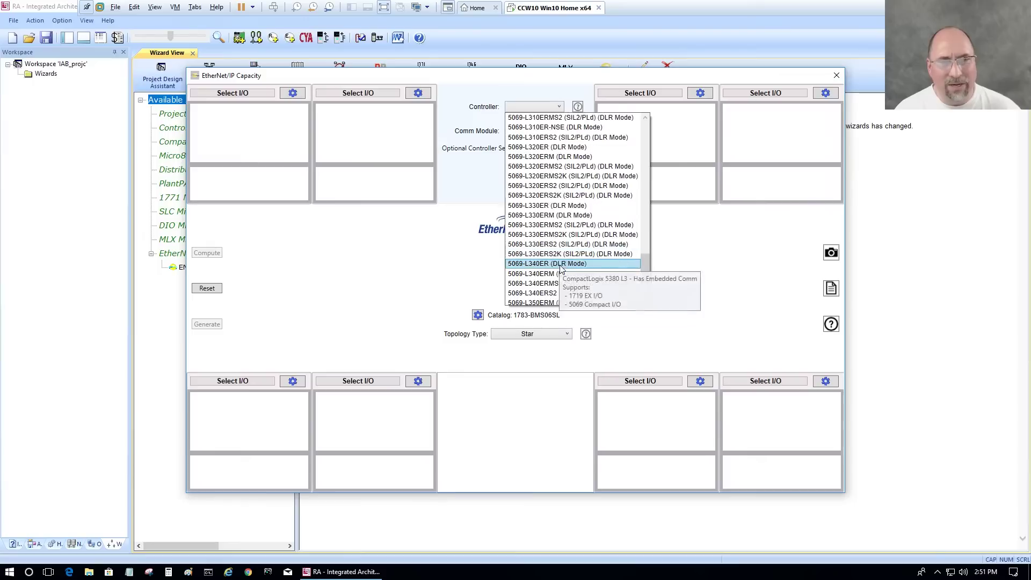
scroll(563, 265, "up", 18)
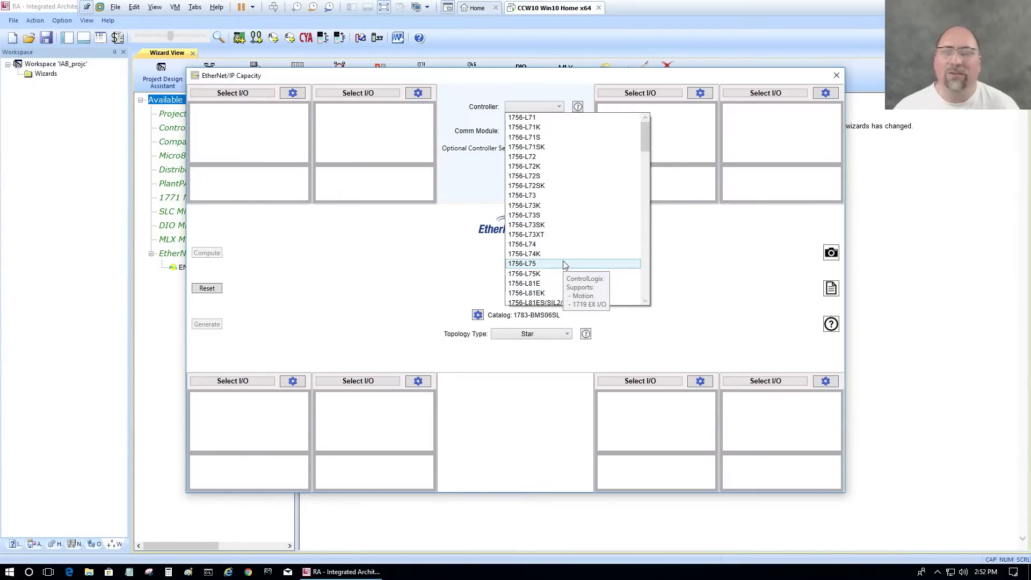
scroll(580, 231, "up", 5)
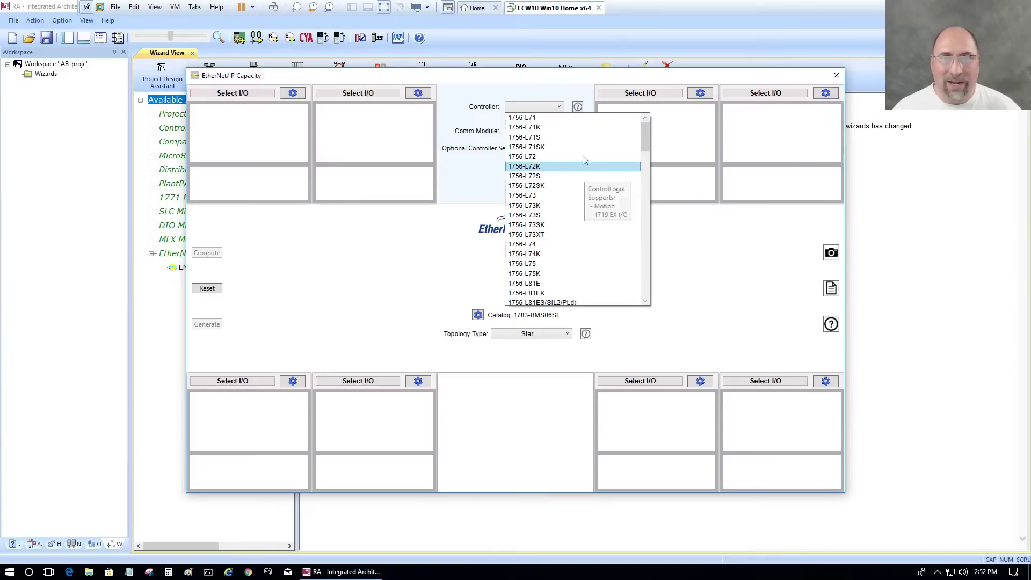
left_click(545, 117)
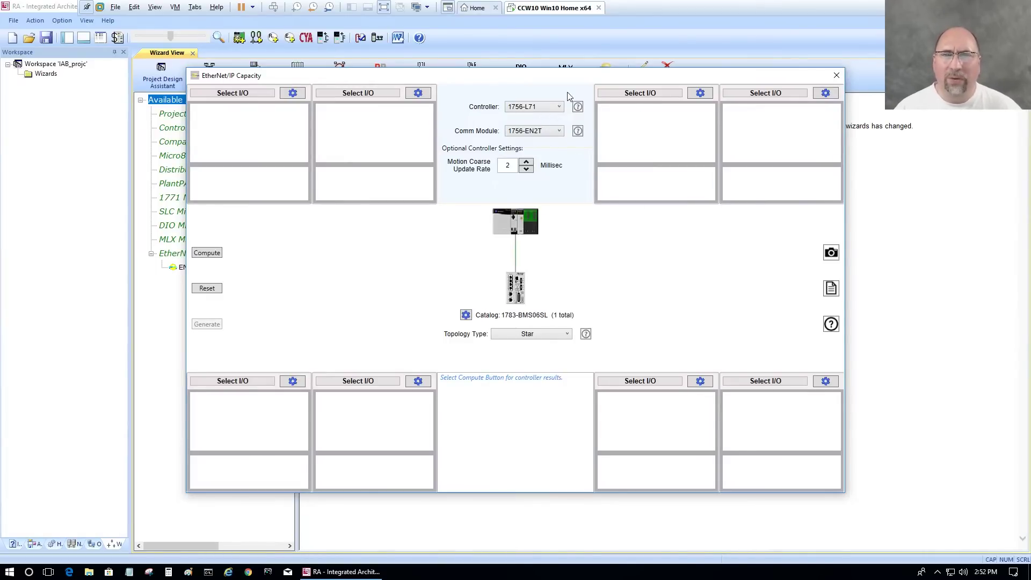
mouse_move(578, 109)
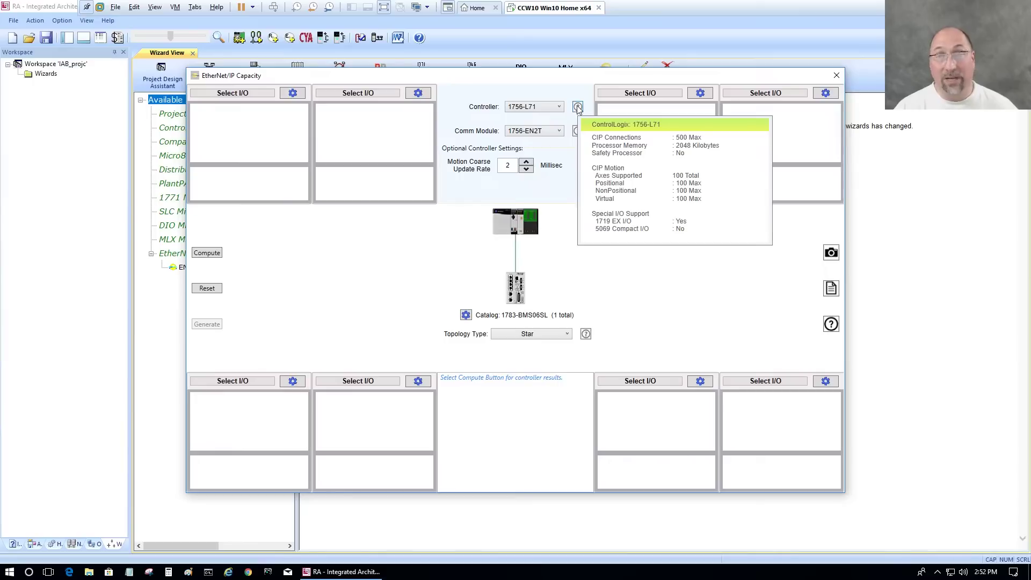
Step: Replace the controller with the 1769-L16ER-BB1B CompactLogix and open the first I/O slot
left_click(554, 107)
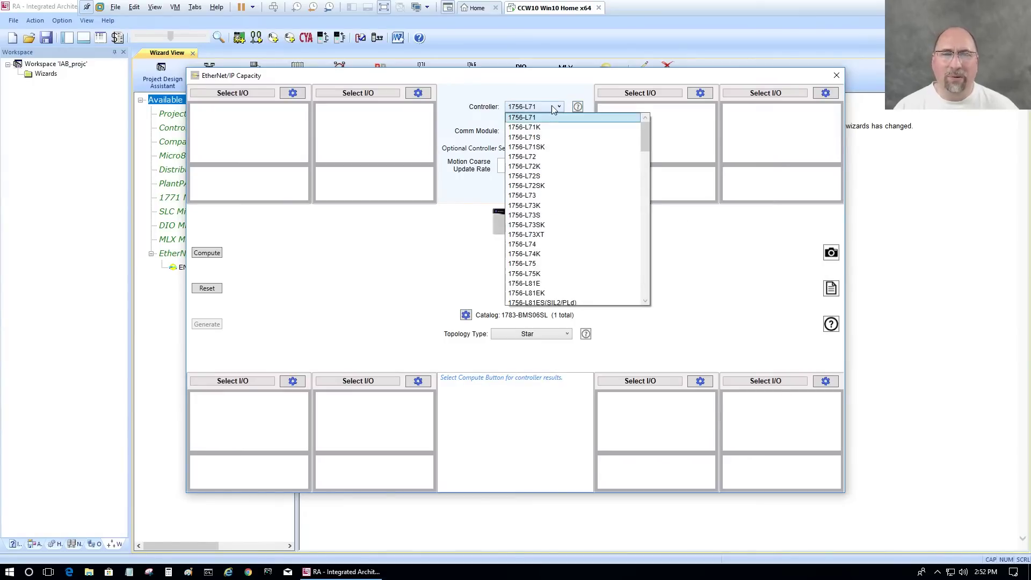
scroll(544, 258, "down", 10)
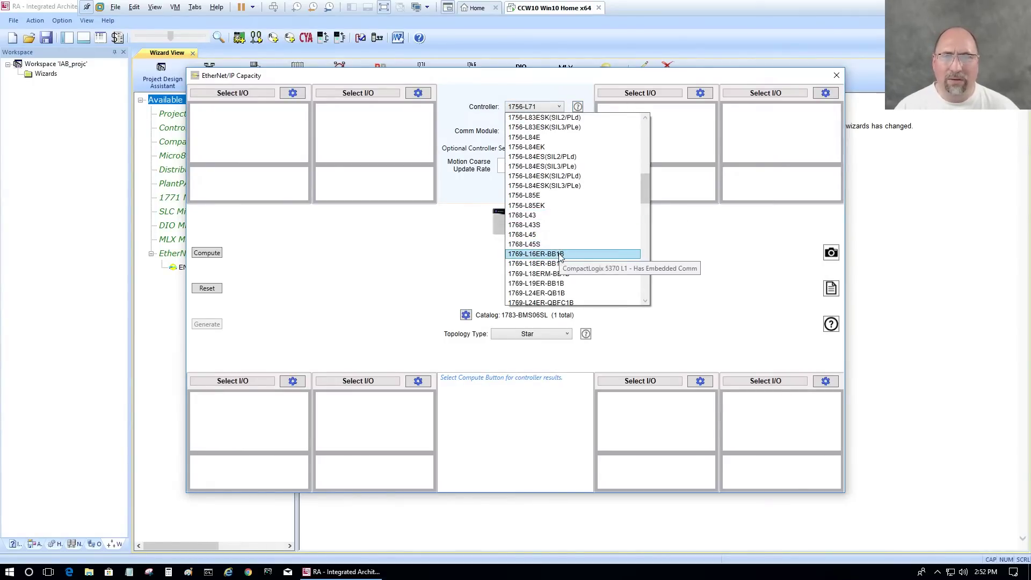
left_click(562, 253)
mouse_move(577, 107)
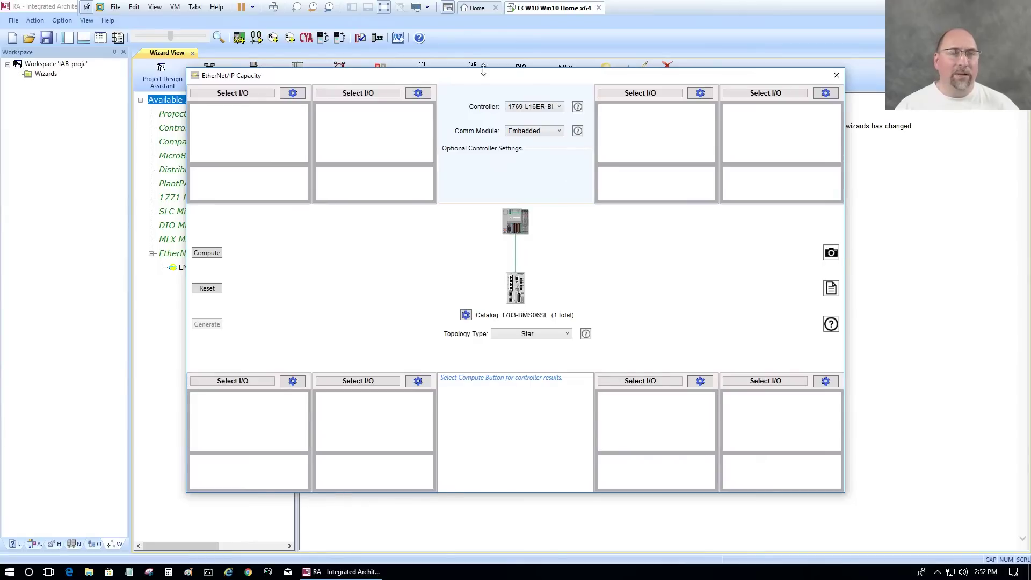
left_click(293, 94)
Step: Configure 1734 Point I/O with chassis count 2, 10 digital modules and 2 analog modules
left_click(240, 130)
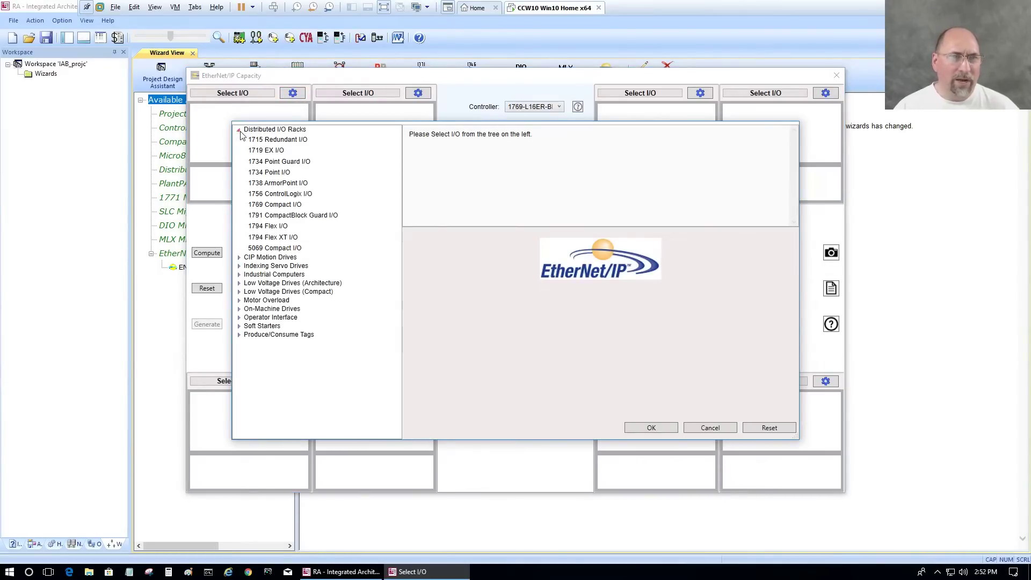
left_click(270, 173)
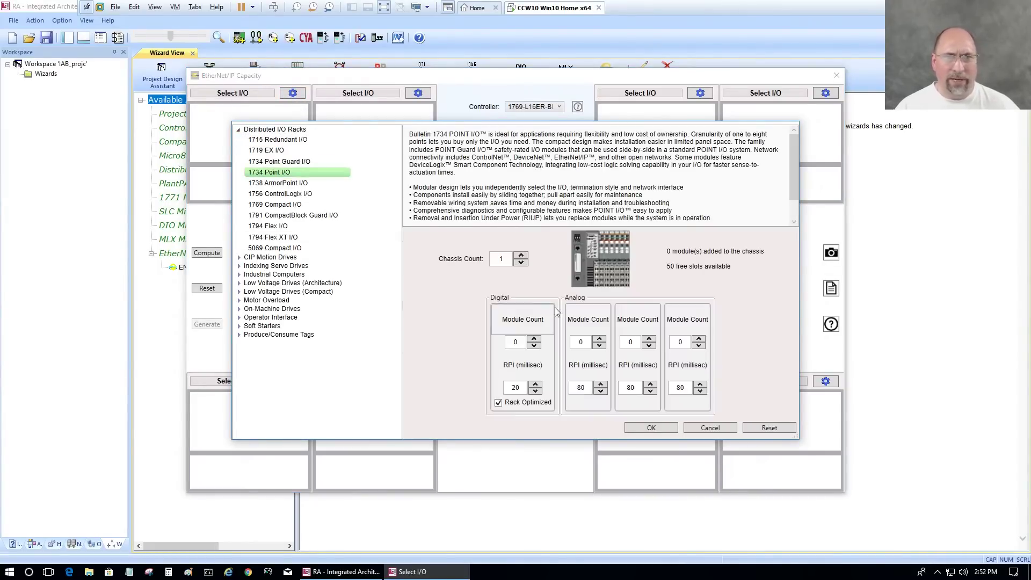
left_click(520, 256)
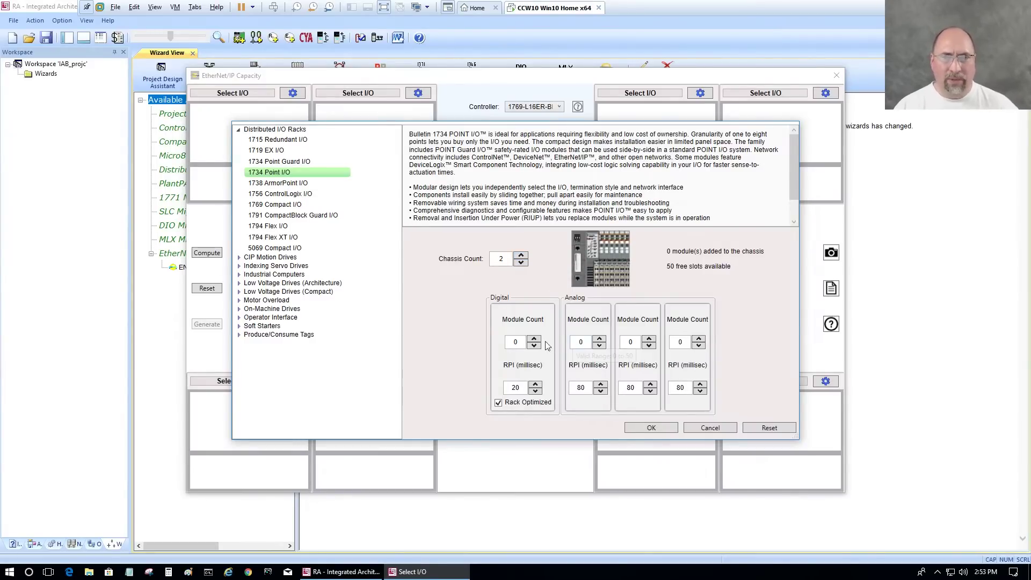
key("Tab")
type("10")
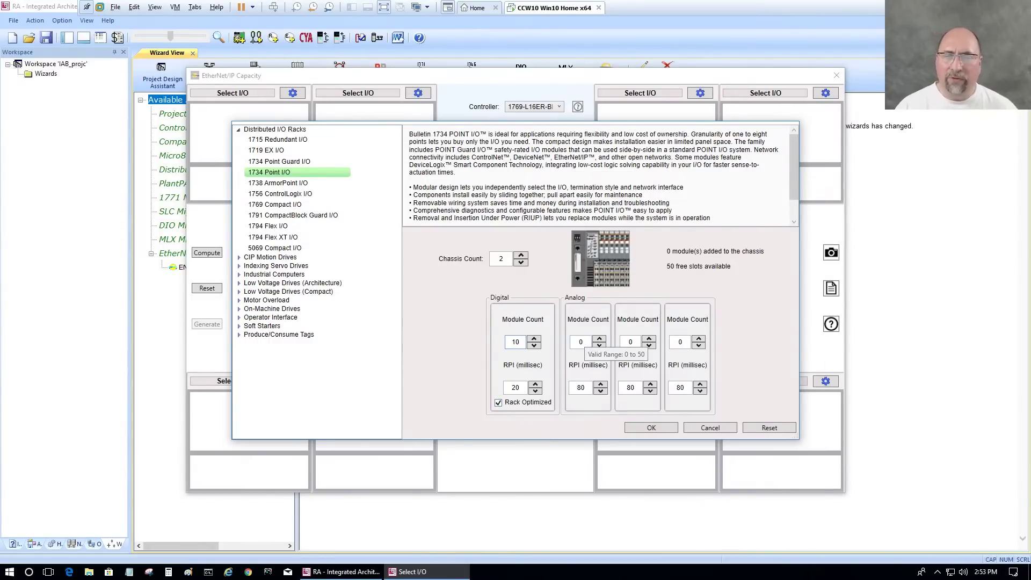
key("Tab")
type("2")
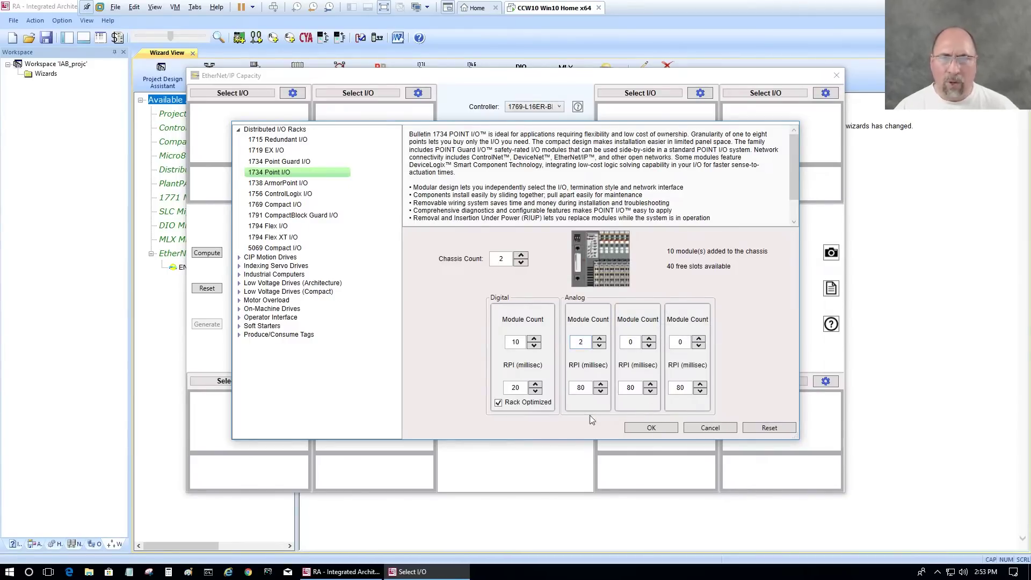
left_click(650, 426)
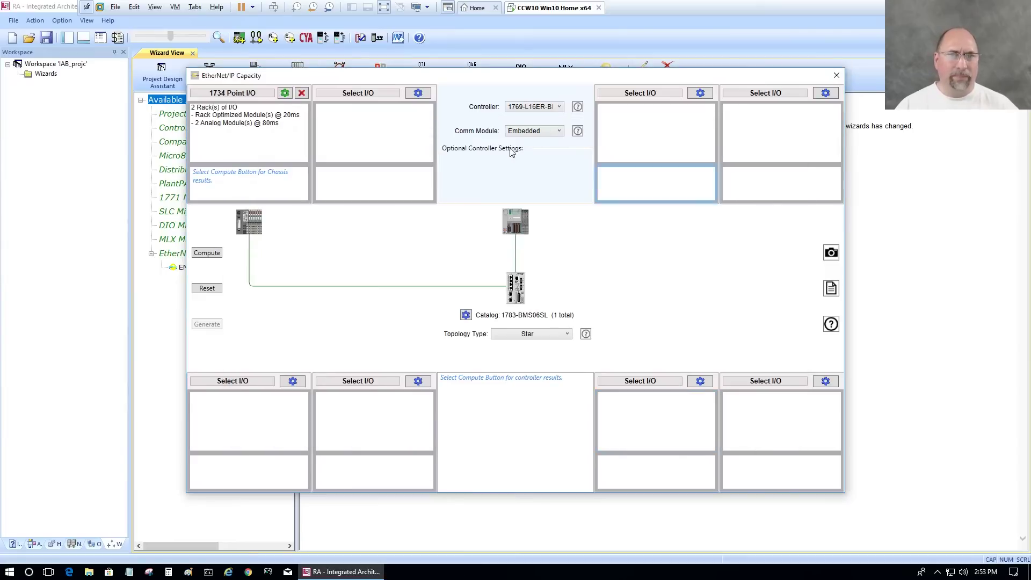
Step: Compute the capacity results, showing 4.0% total utilization, then open the second I/O slot
left_click(207, 252)
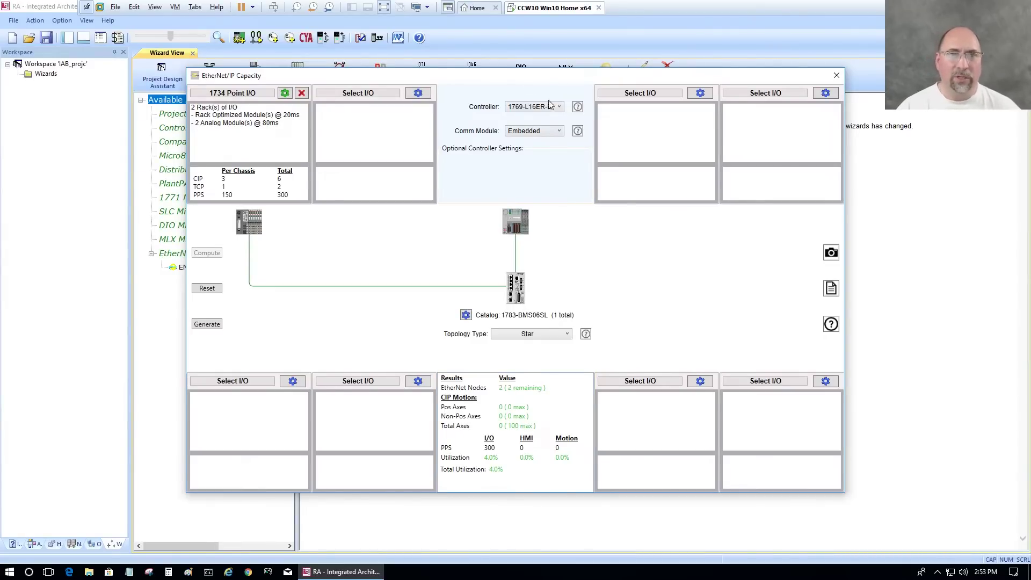
left_click(417, 93)
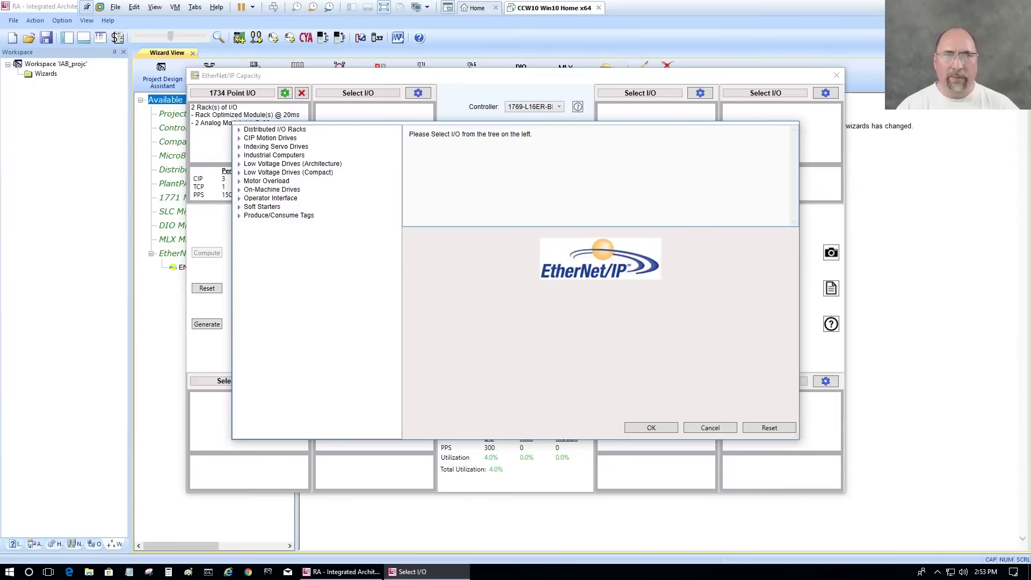
Step: Choose 1794 Flex I/O racks with a chassis count of 3
left_click(239, 130)
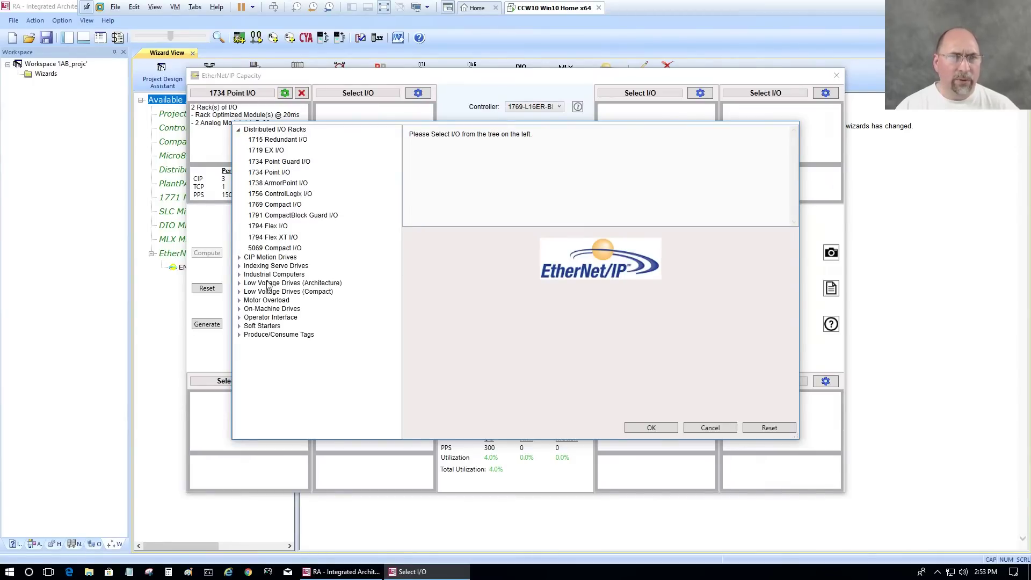
left_click(280, 226)
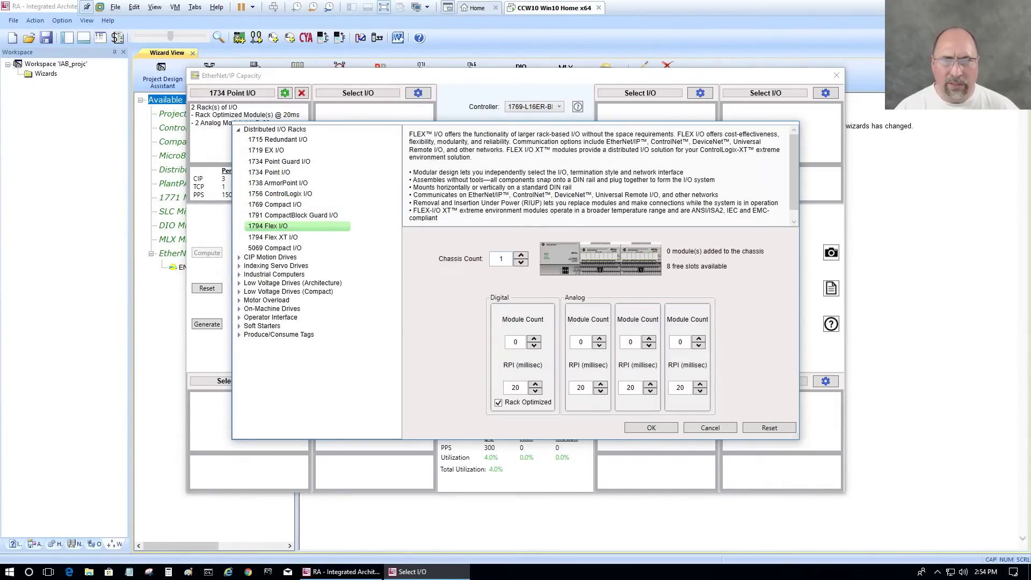
left_click(520, 256)
left_click(520, 256)
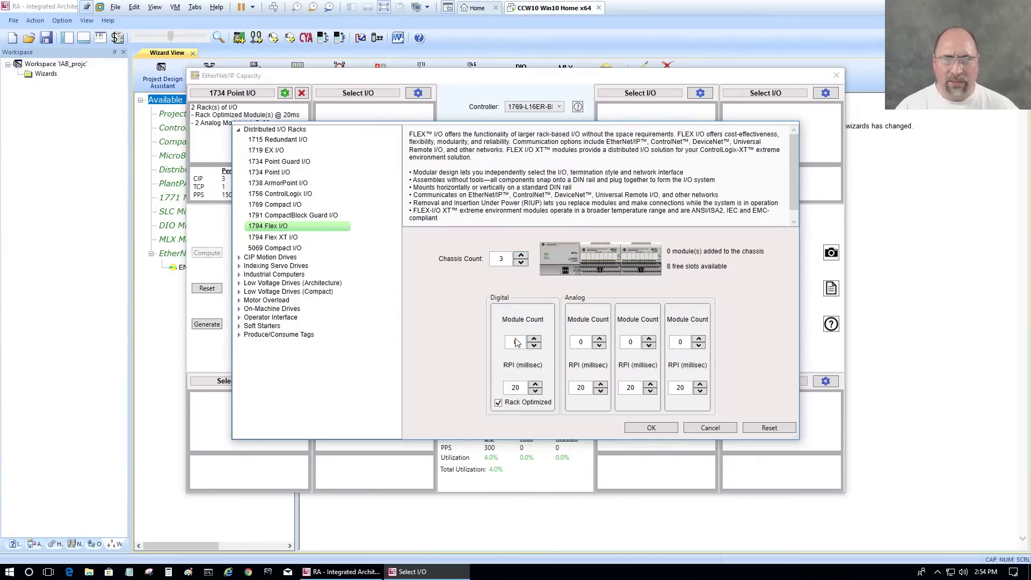
Step: Set the Flex I/O digital module count to 6, confirm, and recompute to 15.6% utilization
double_click(515, 342)
type("1")
left_click(533, 339)
left_click(534, 339)
left_click(533, 339)
left_click(534, 338)
left_click(534, 339)
left_click(534, 339)
left_click(534, 338)
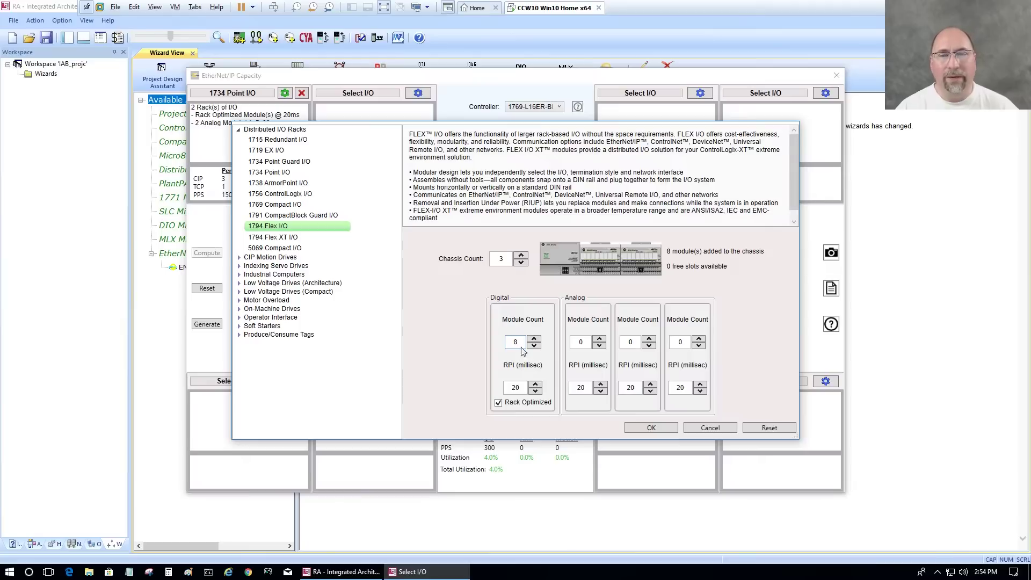
key("Tab")
key("Tab")
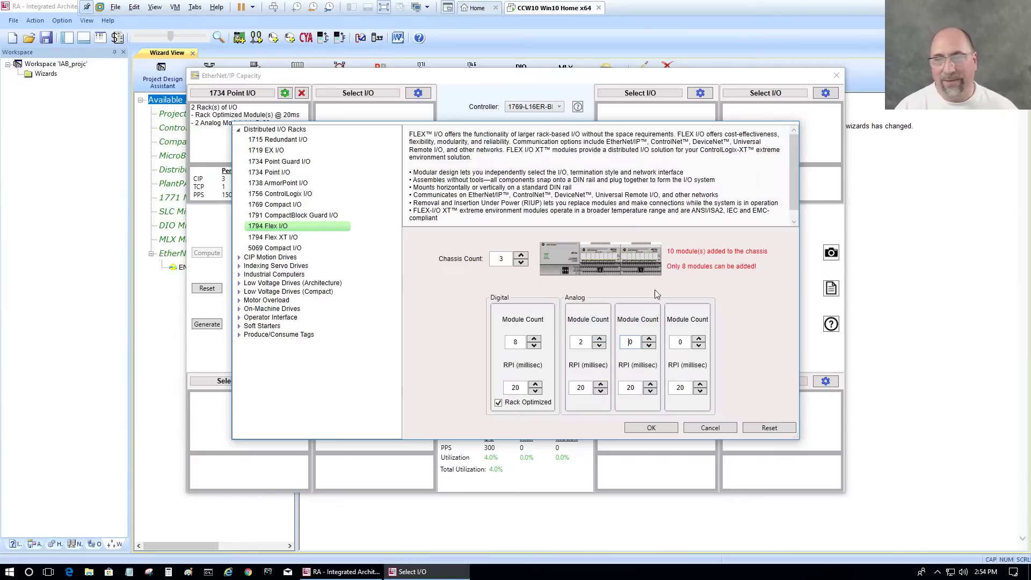
left_click(535, 347)
left_click(535, 347)
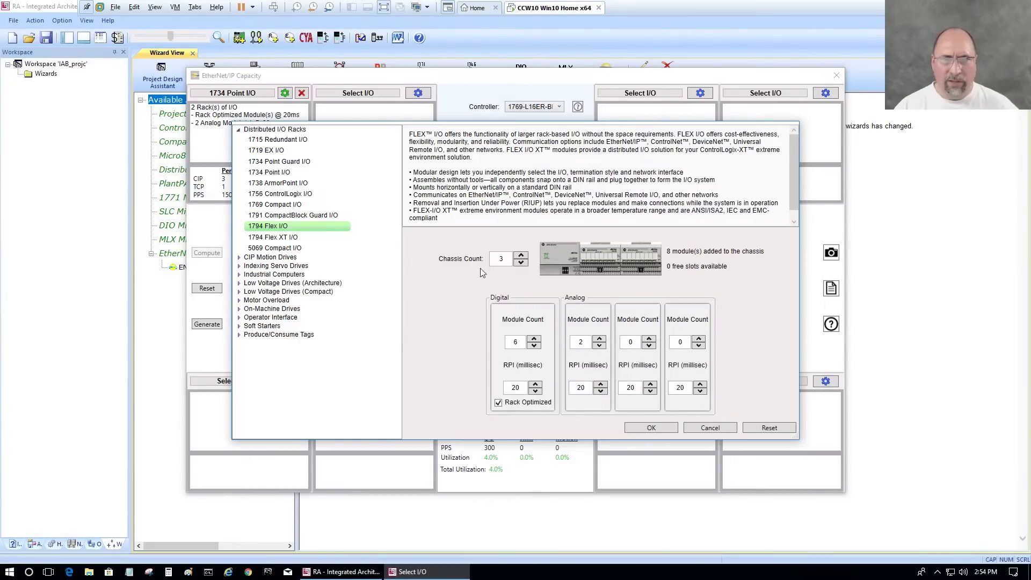
left_click(639, 430)
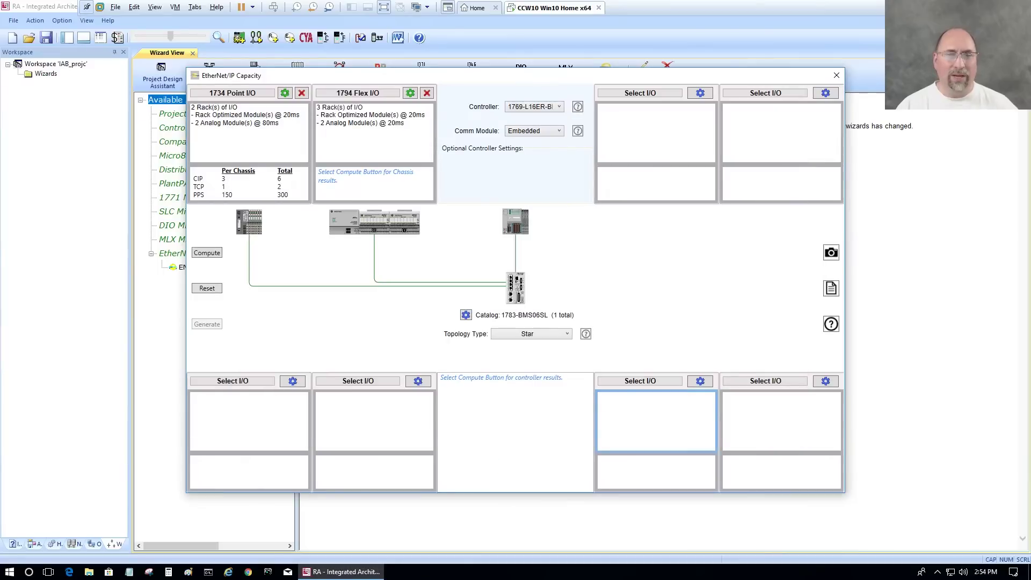
left_click(207, 253)
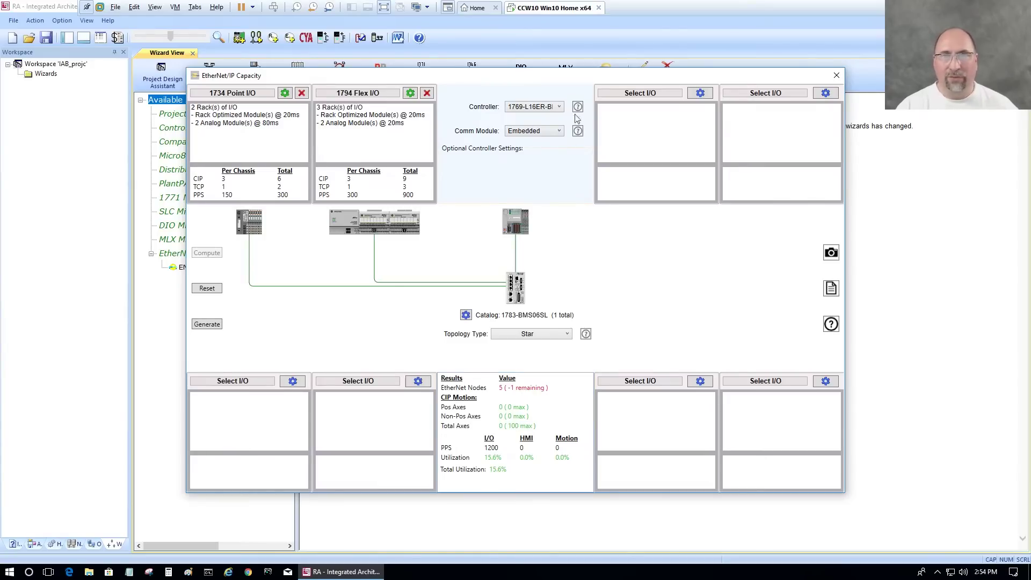
Step: Lower the 1794 Flex I/O chassis count from 3 to 2
mouse_move(577, 107)
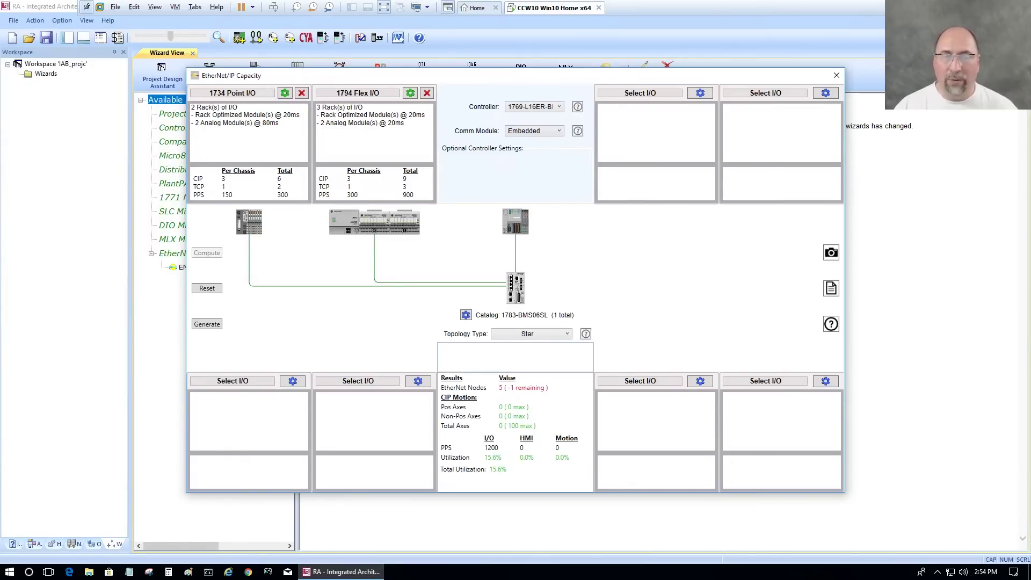
left_click(410, 93)
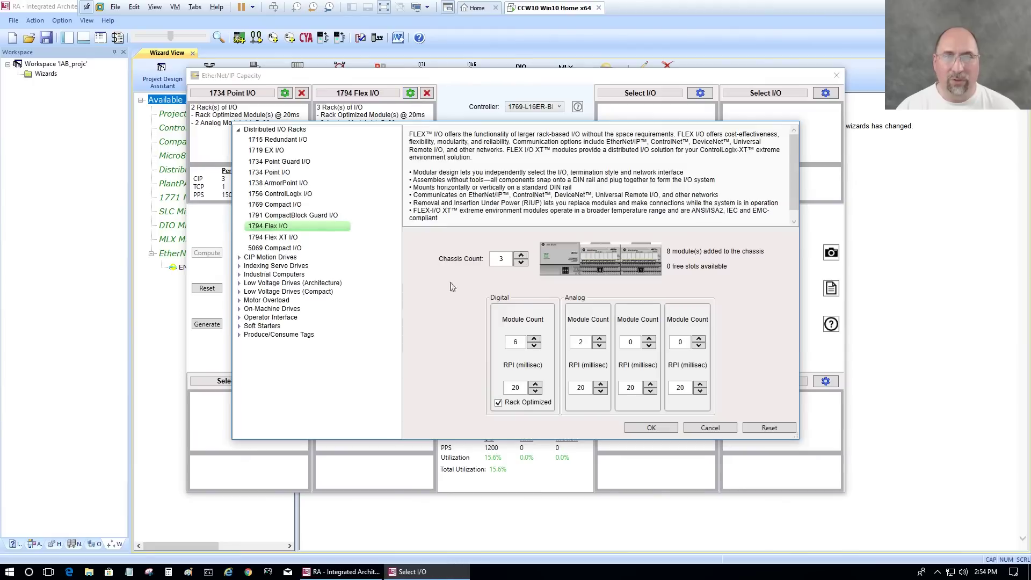
left_click(520, 262)
left_click(651, 427)
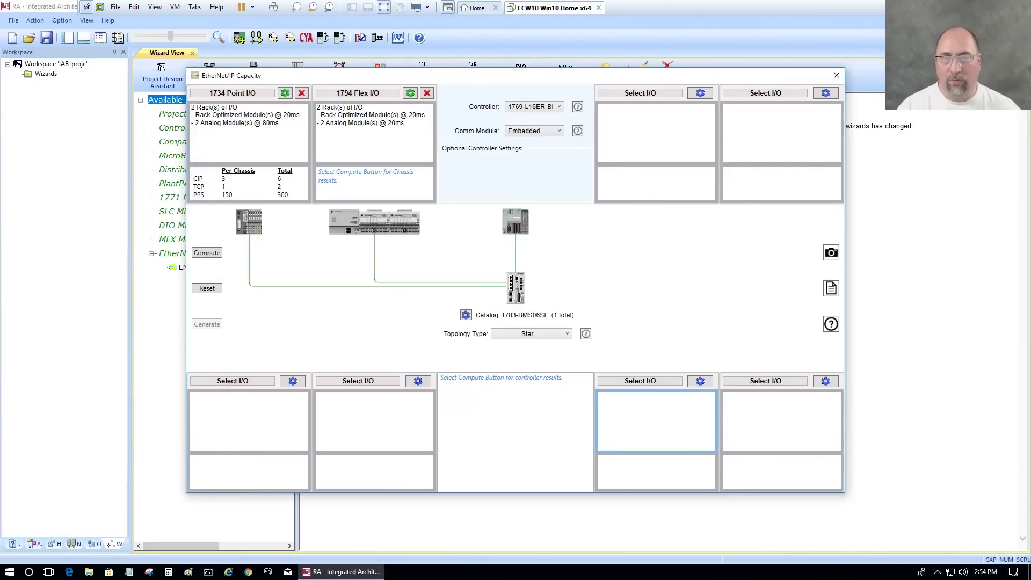
left_click(700, 93)
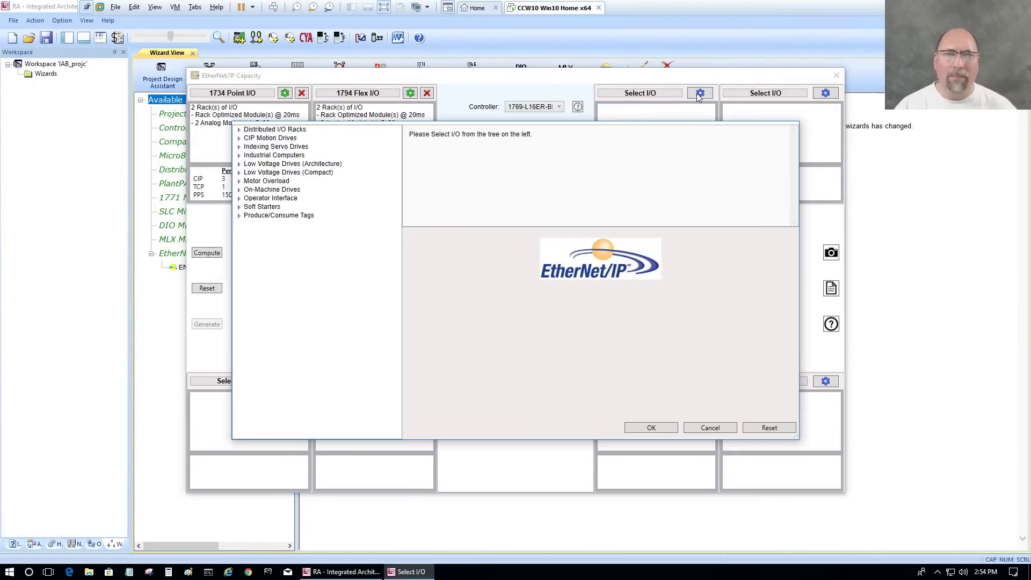
Step: Add 4 PanelView Plus 6 (10") terminals with 1000 standard tags, 10 string tags, 50 ms RPI
left_click(239, 198)
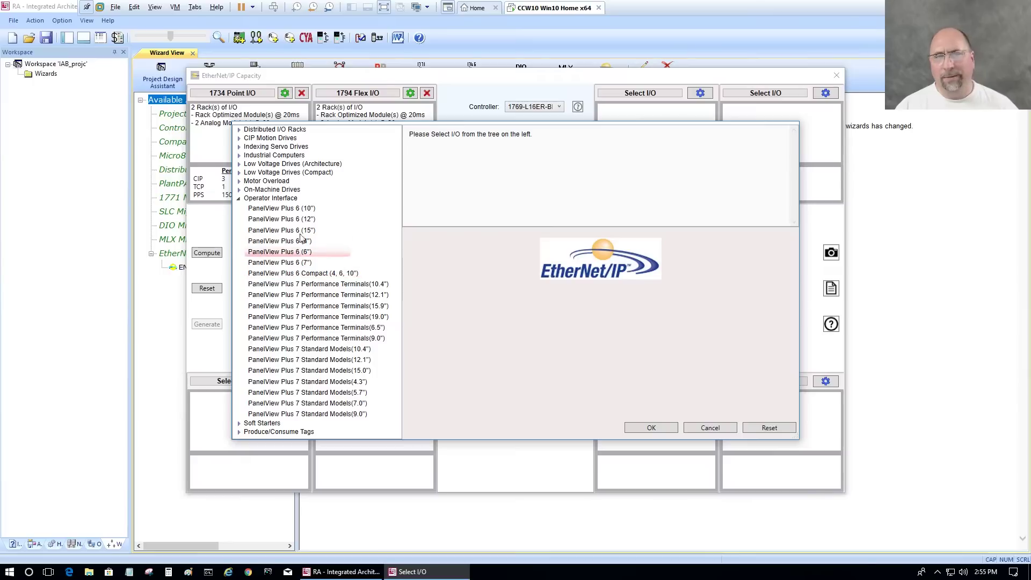
left_click(296, 209)
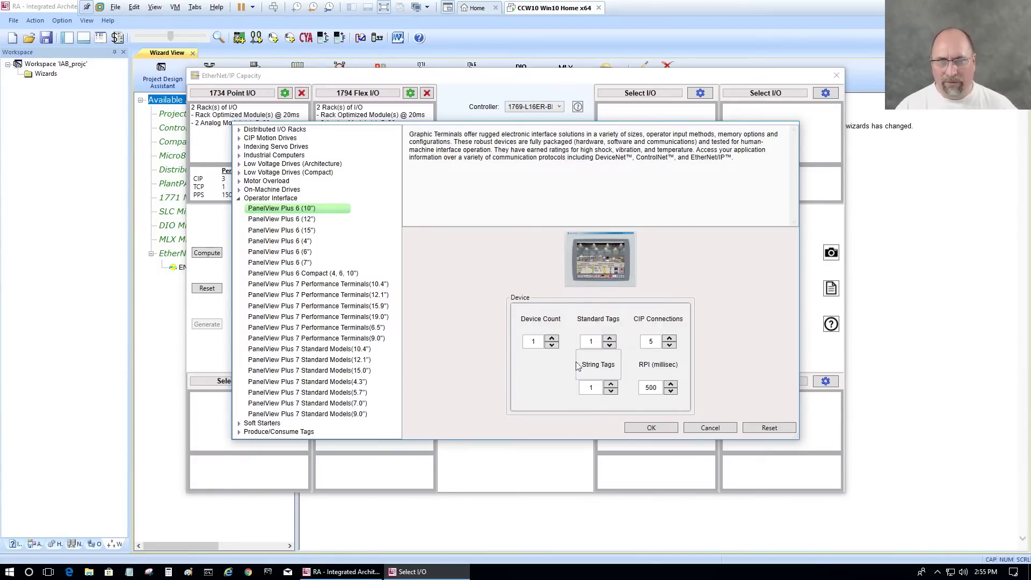
left_click(552, 339)
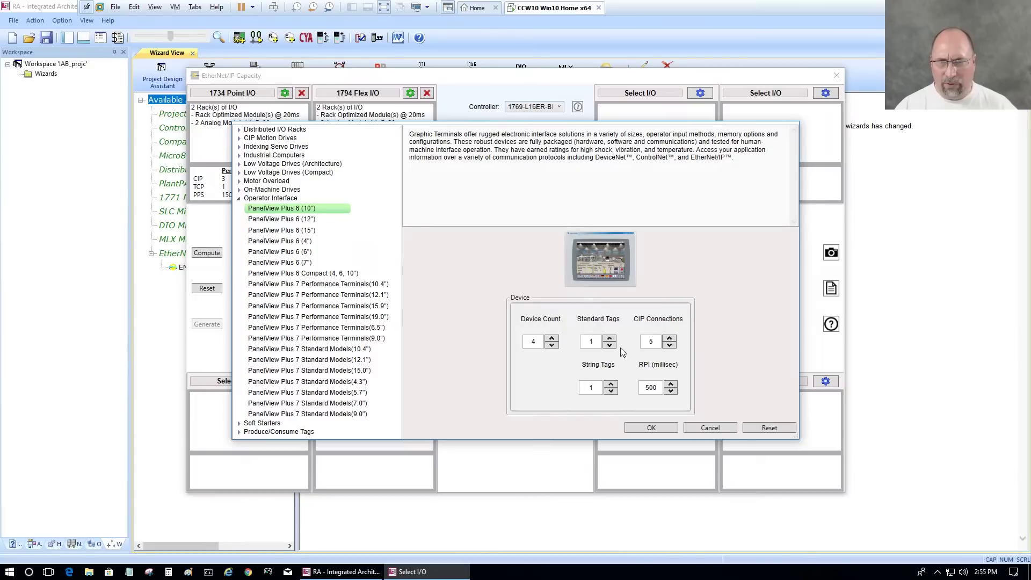
left_click(591, 342)
type("0")
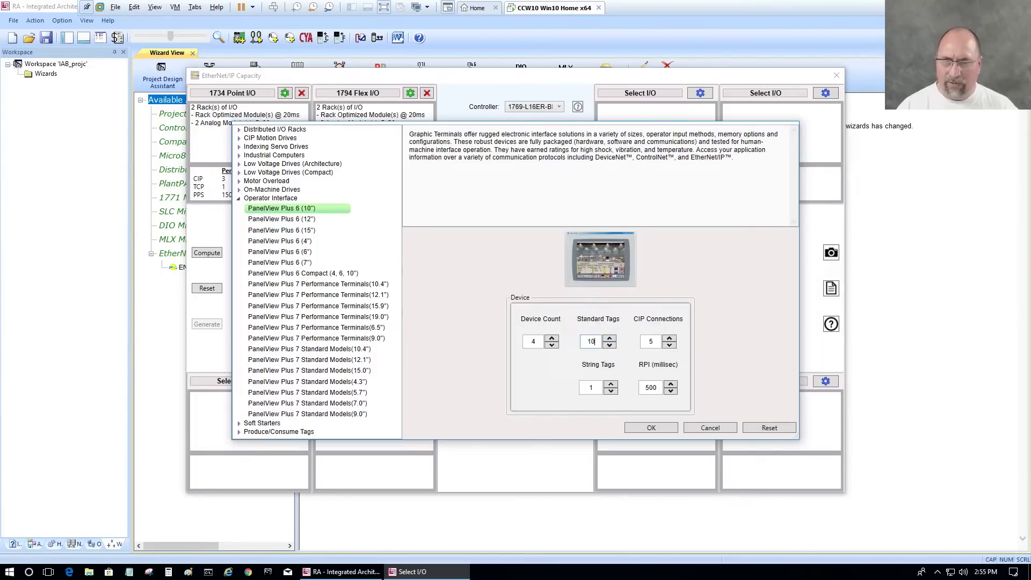
type("00")
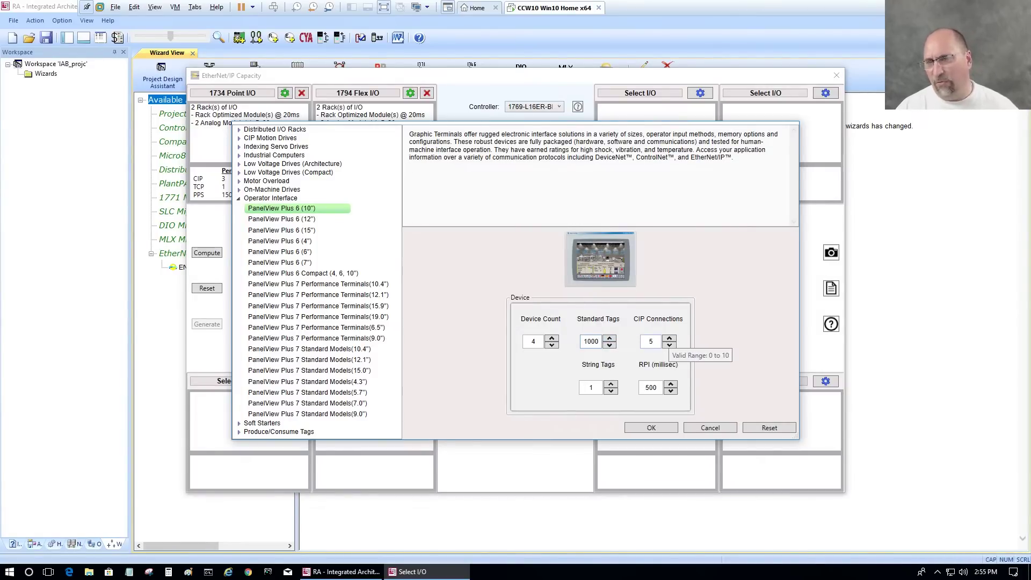
left_click(591, 387)
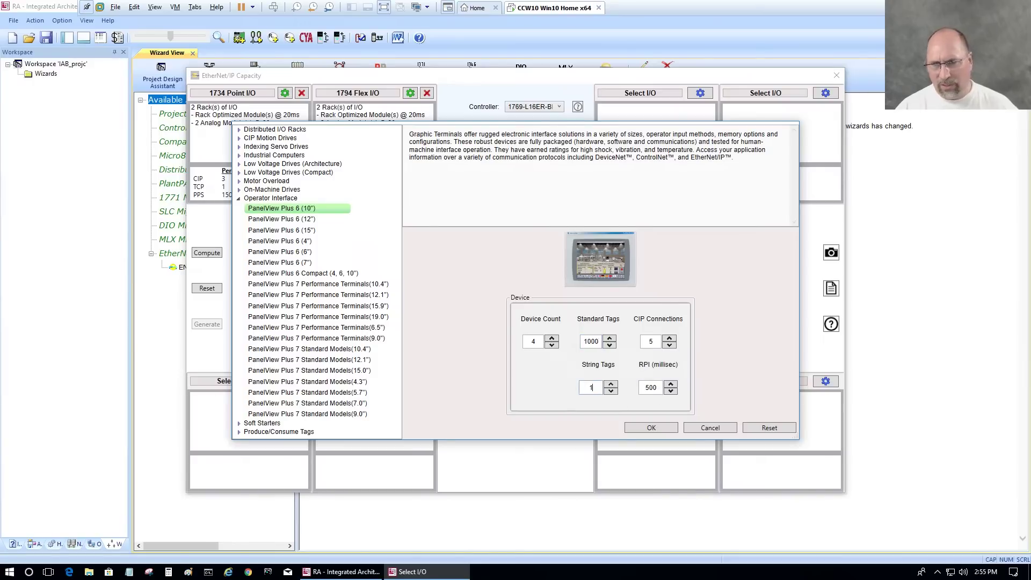
type("0")
left_click(652, 392)
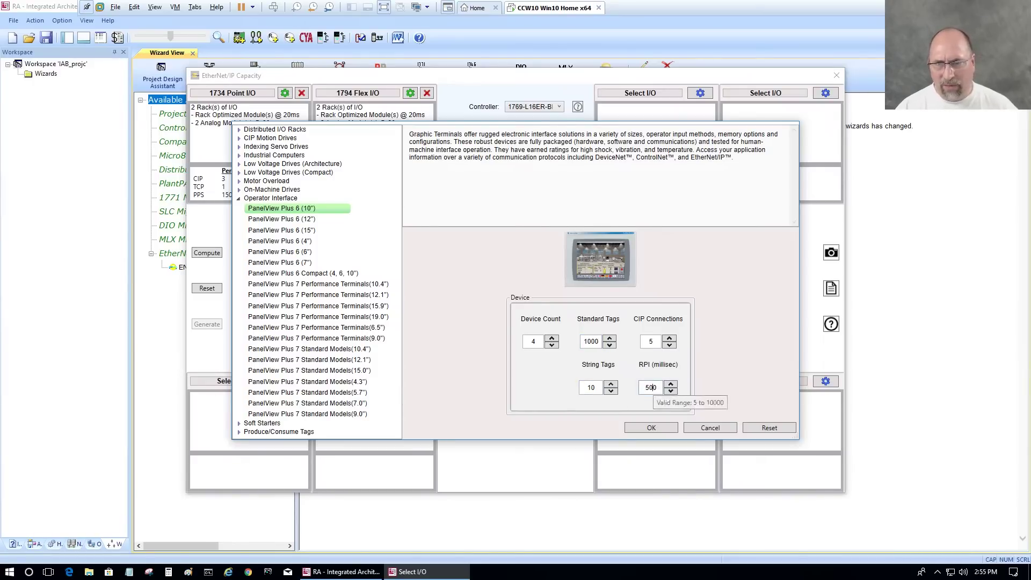
key("BackSpace")
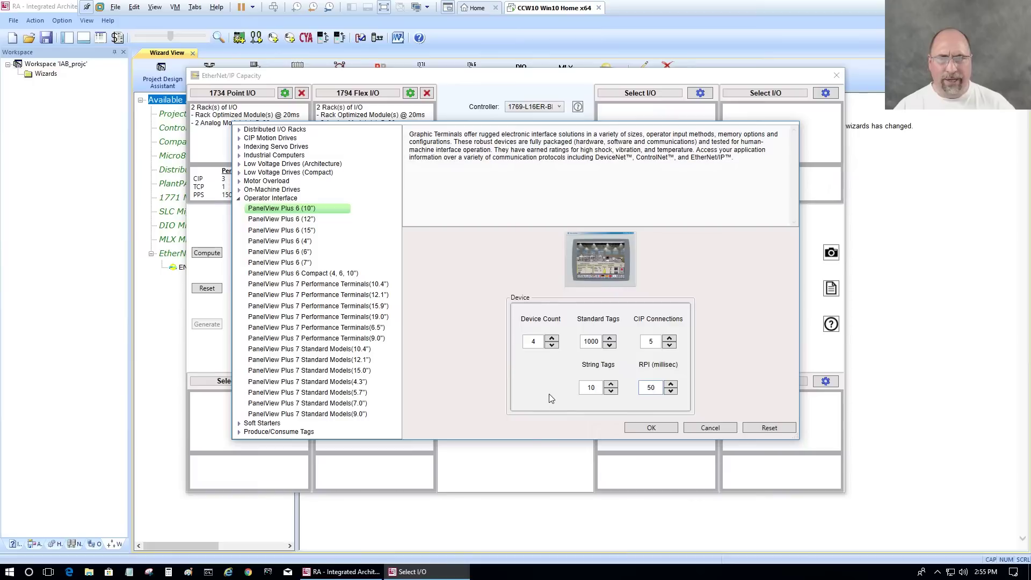
left_click(651, 428)
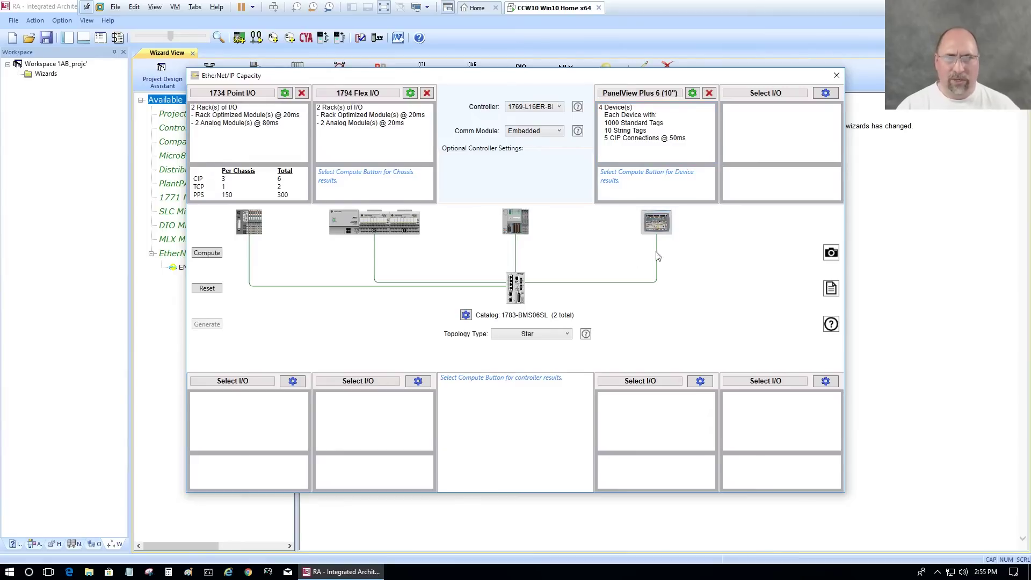
Step: Compute results showing 200.0% HMI and 211.7% total utilization, then reopen PanelView settings
left_click(208, 254)
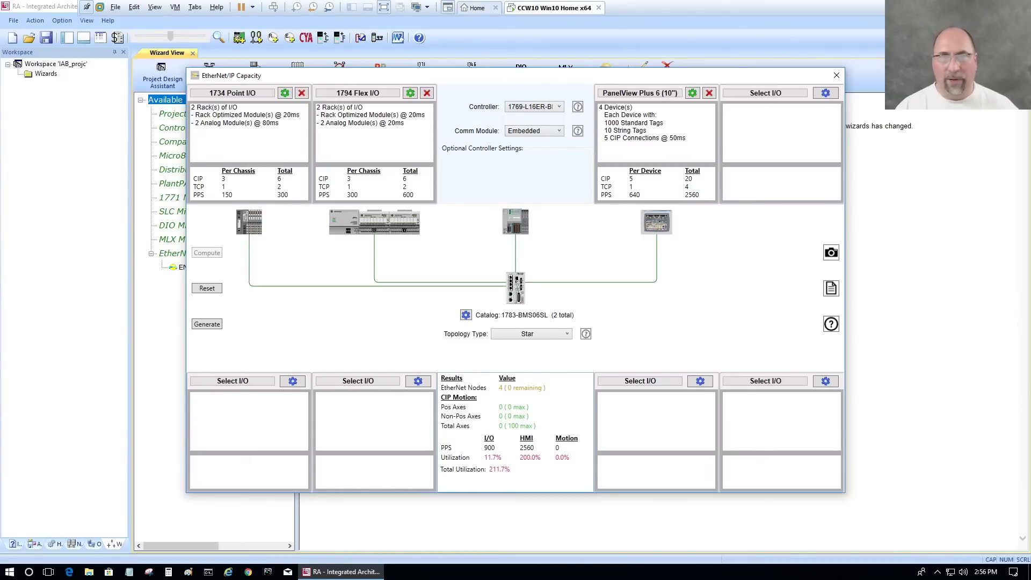
left_click(692, 93)
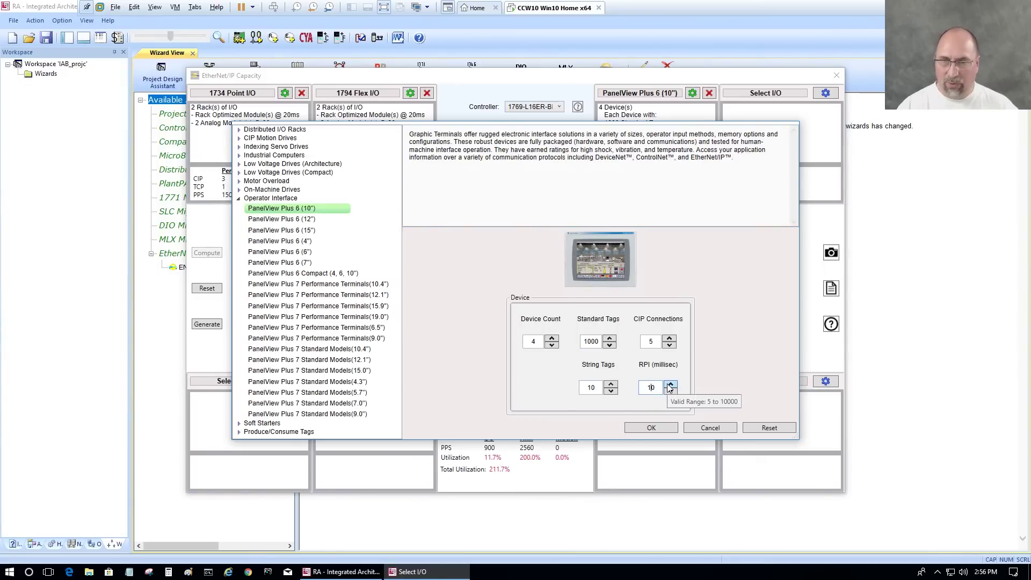
Step: Set the PanelViews to a 100 ms RPI and 800 standard tags, then recompute to 99.2%
type("100")
left_click(594, 341)
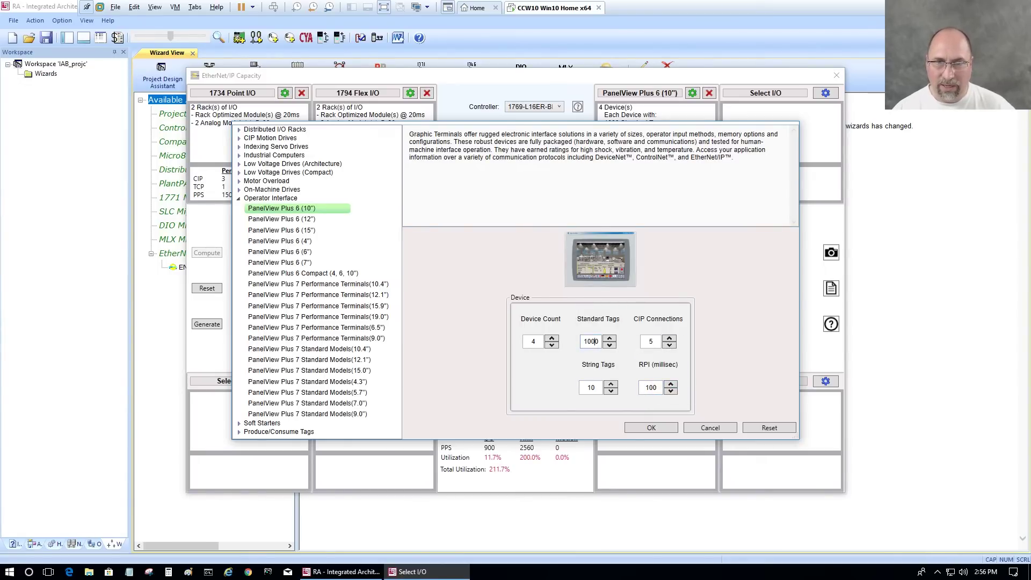
key("shift+Home")
type("8")
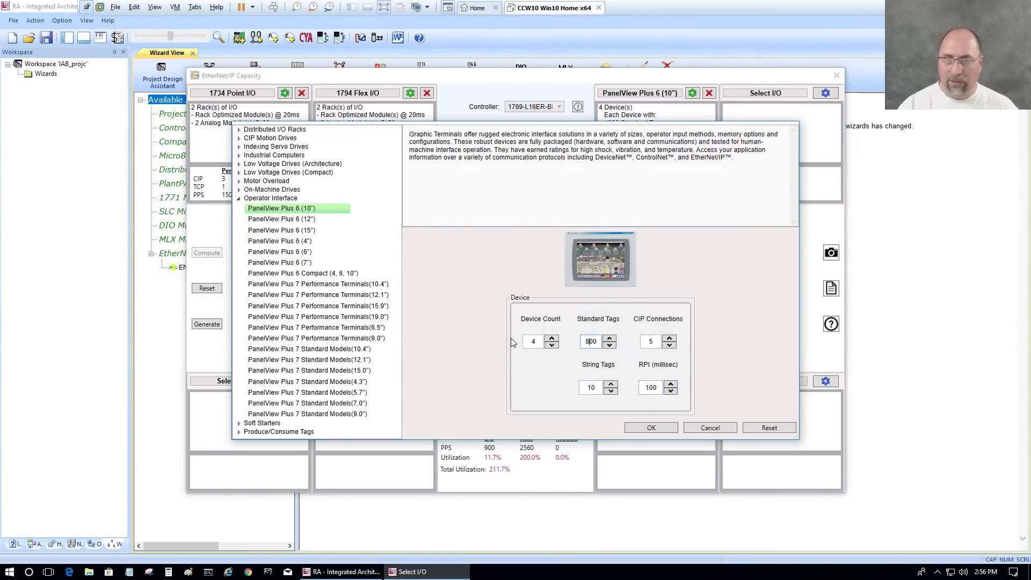
left_click(656, 429)
left_click(208, 253)
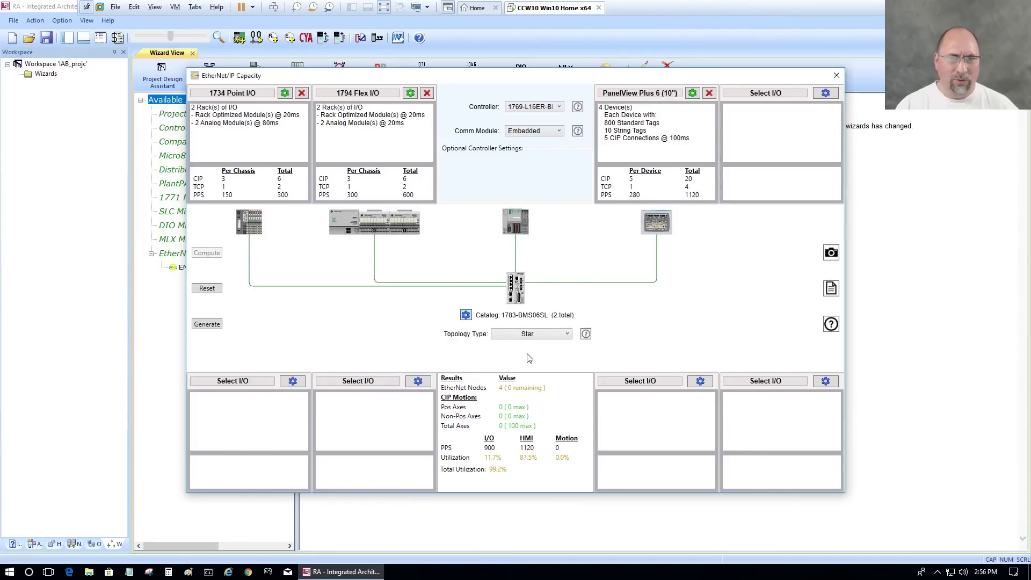
left_click(466, 315)
Step: Select the Generic 16-port Unmanaged Switch from the Additional - Unmanaged switch type
left_click(325, 126)
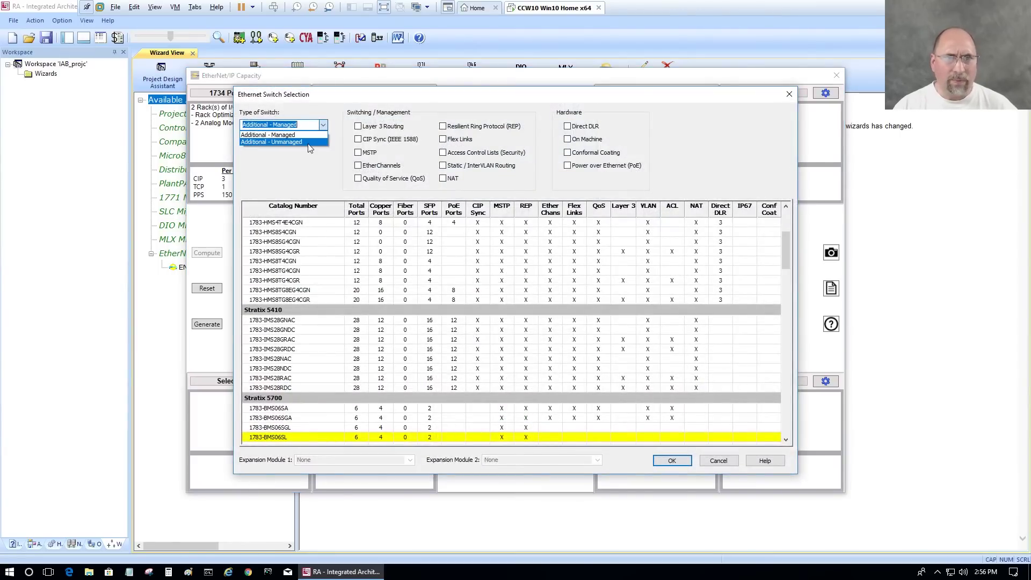
left_click(308, 142)
left_click(298, 417)
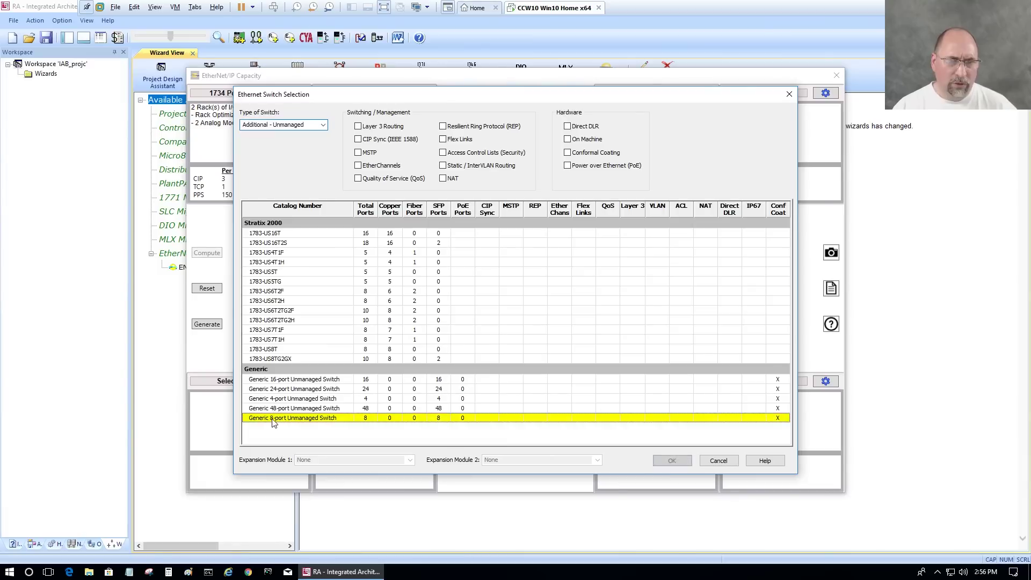
left_click(277, 380)
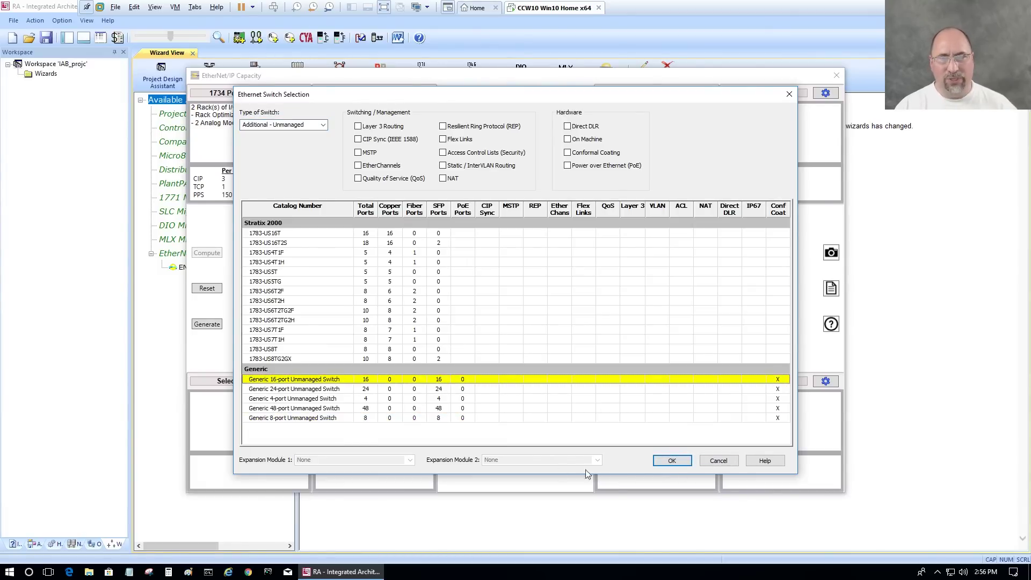
left_click(672, 460)
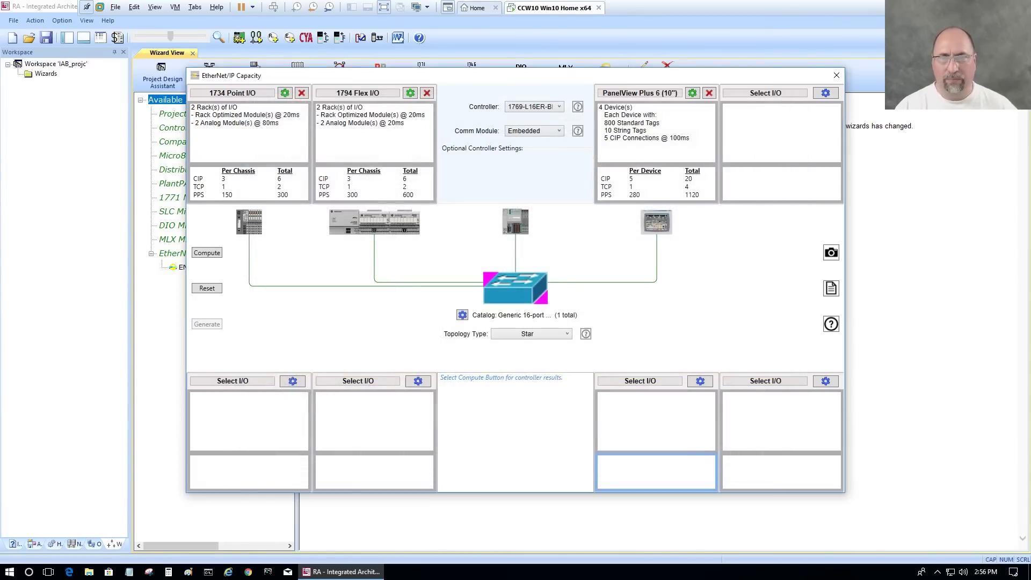
Step: Recompute the capacity results and generate the network into the project
left_click(205, 253)
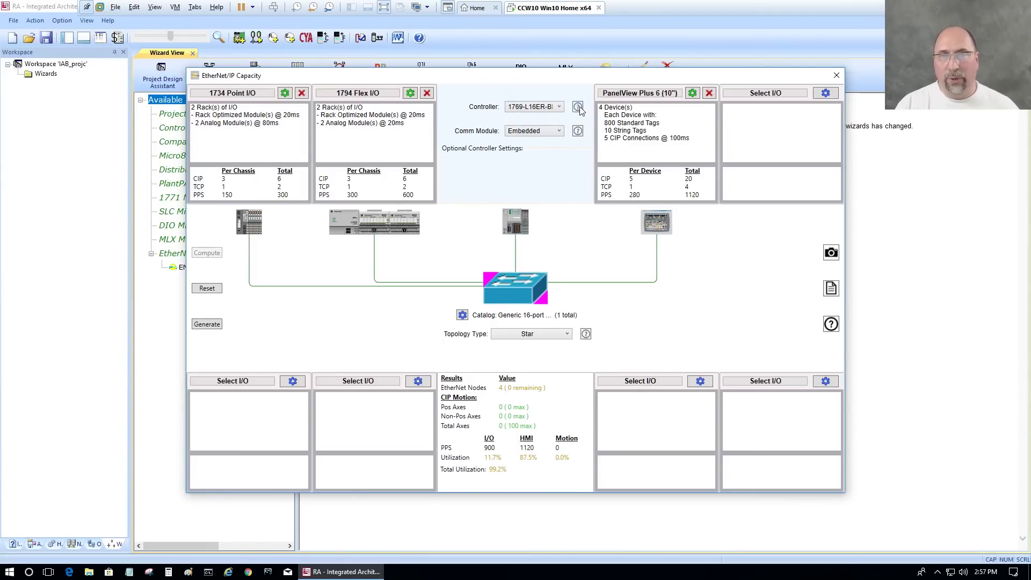
mouse_move(579, 108)
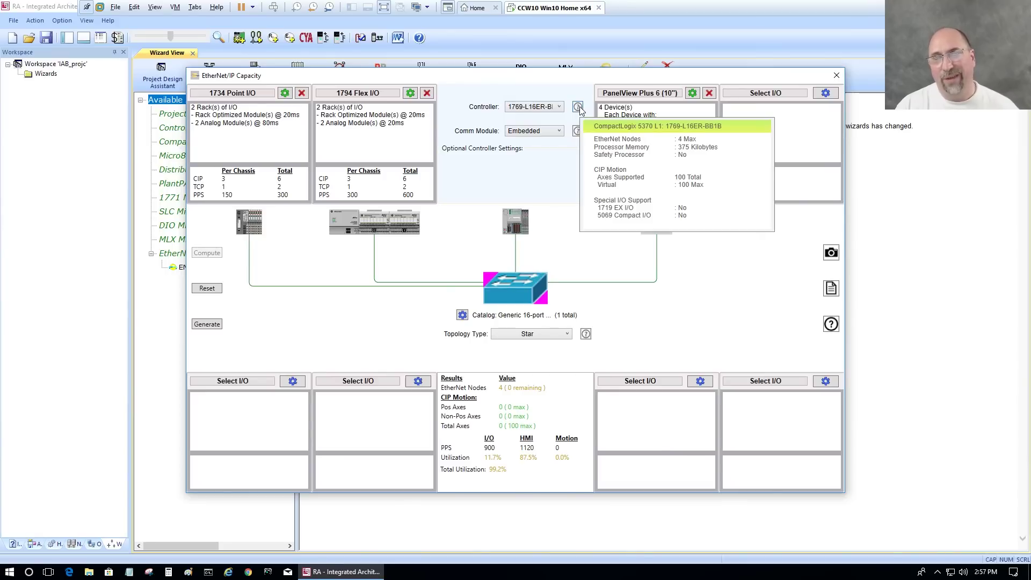
left_click(216, 327)
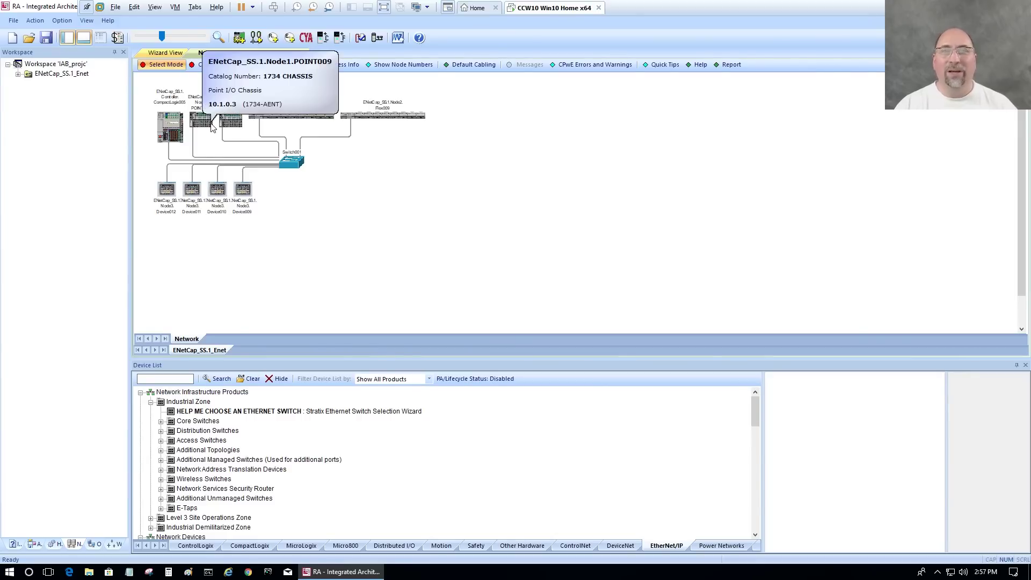
Step: Review the generated CompactLogix controller, the POINT009 and POINT010 Point I/O racks, and the slot 1 module
left_click(56, 544)
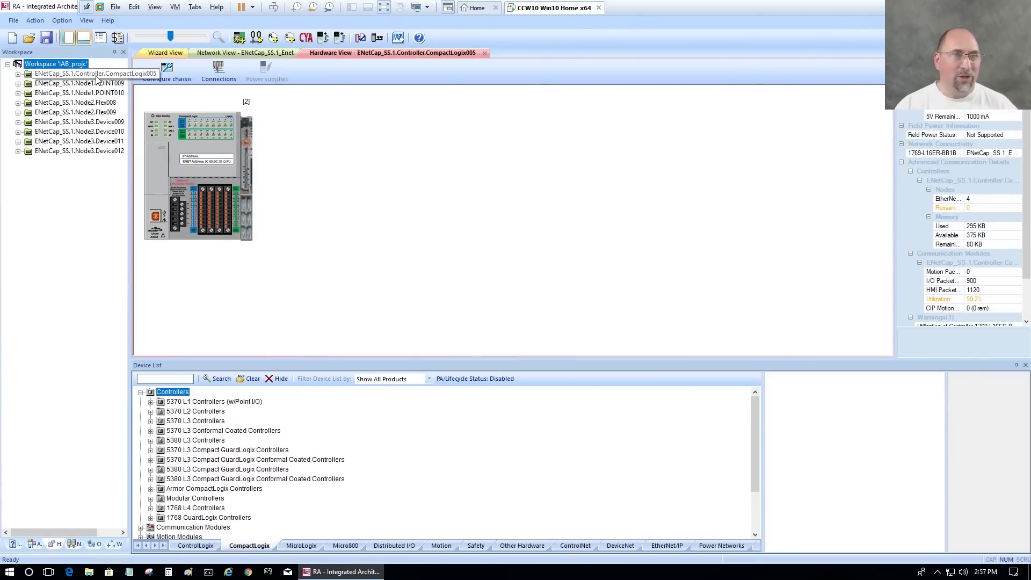
left_click(83, 83)
left_click(92, 94)
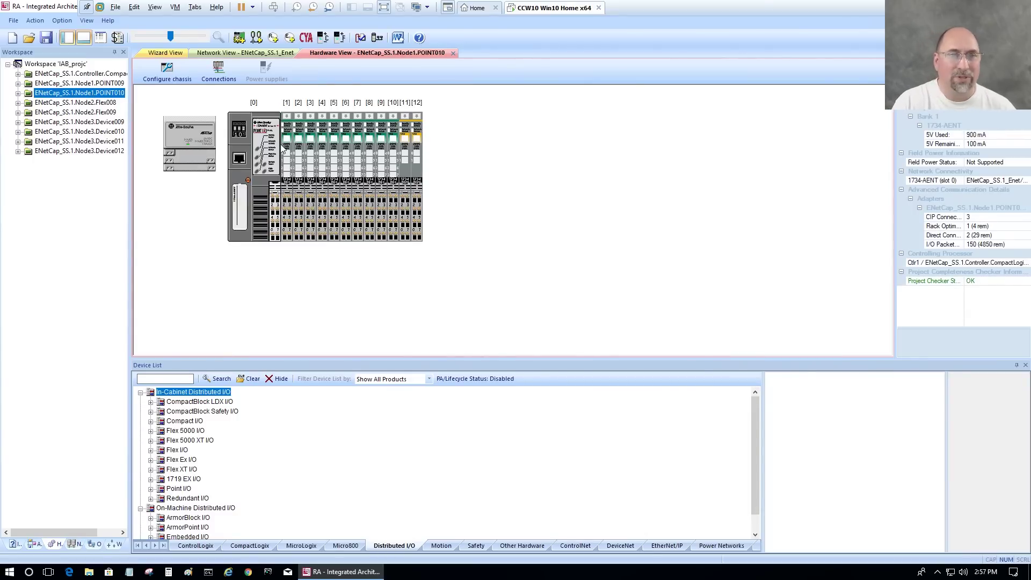
left_click(284, 150)
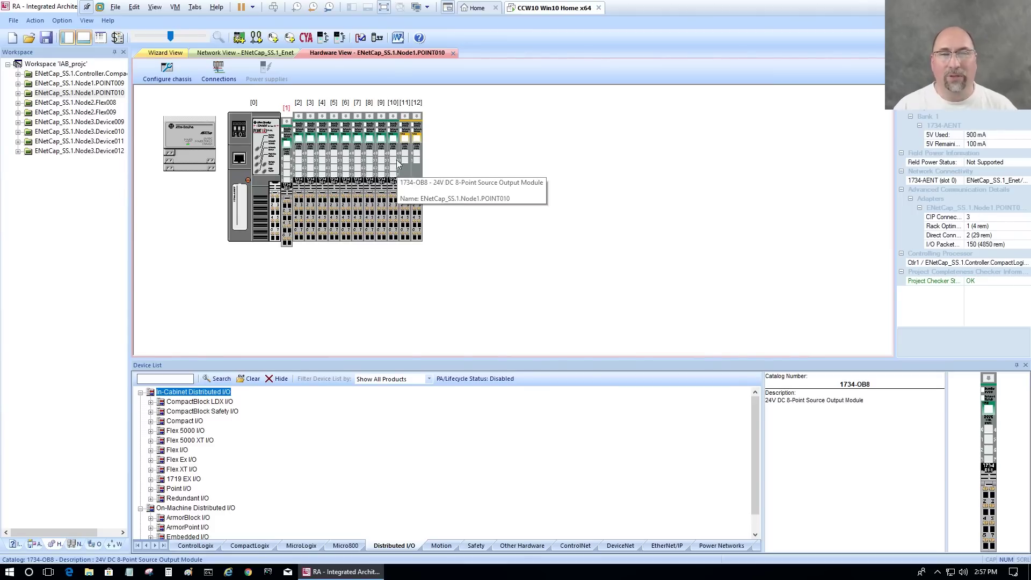
Step: Review the Flex008 and Flex009 chassis and PanelViews Device009 through Device012
left_click(75, 103)
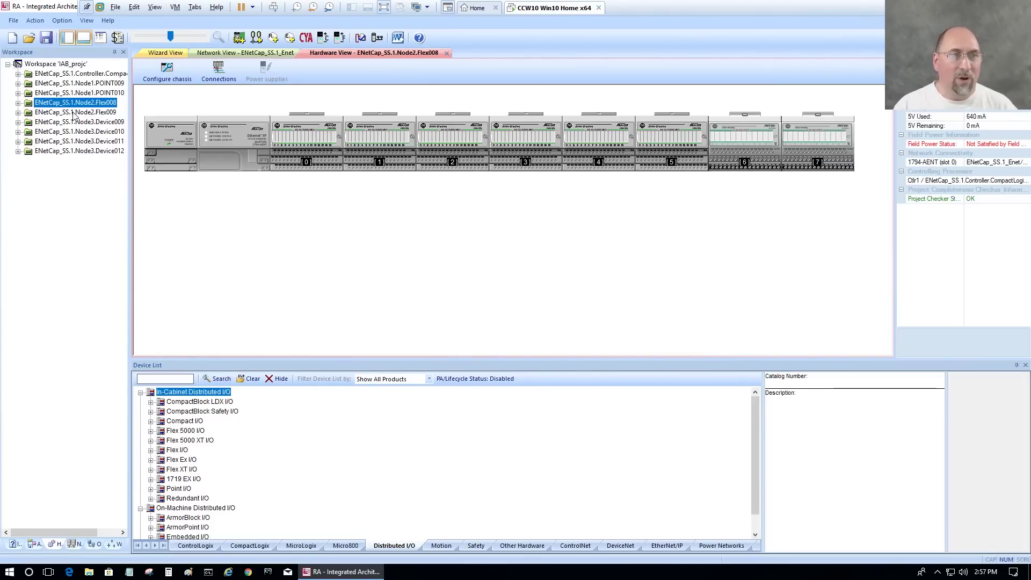
left_click(73, 113)
left_click(79, 122)
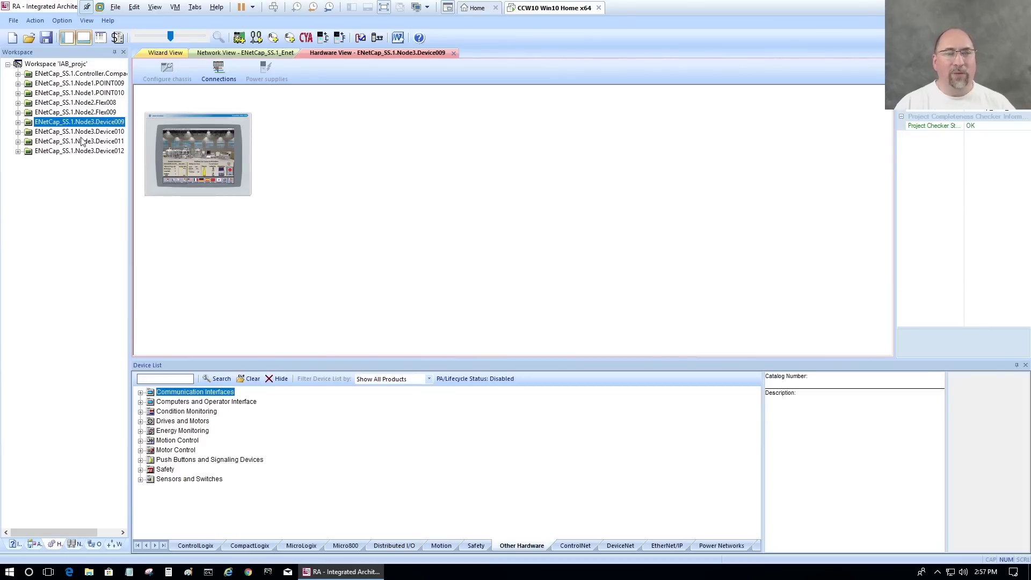
left_click(82, 134)
left_click(82, 142)
left_click(82, 152)
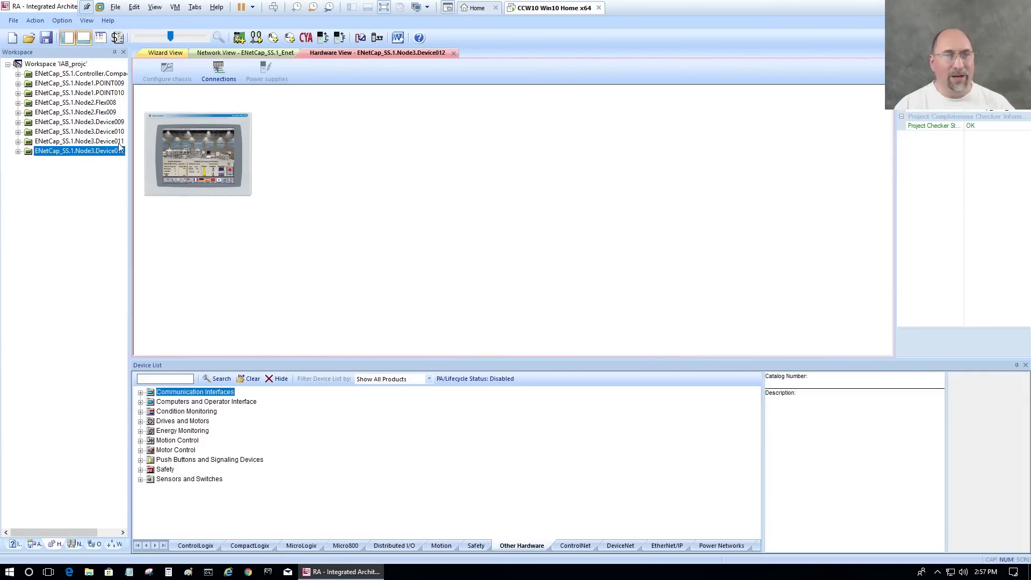